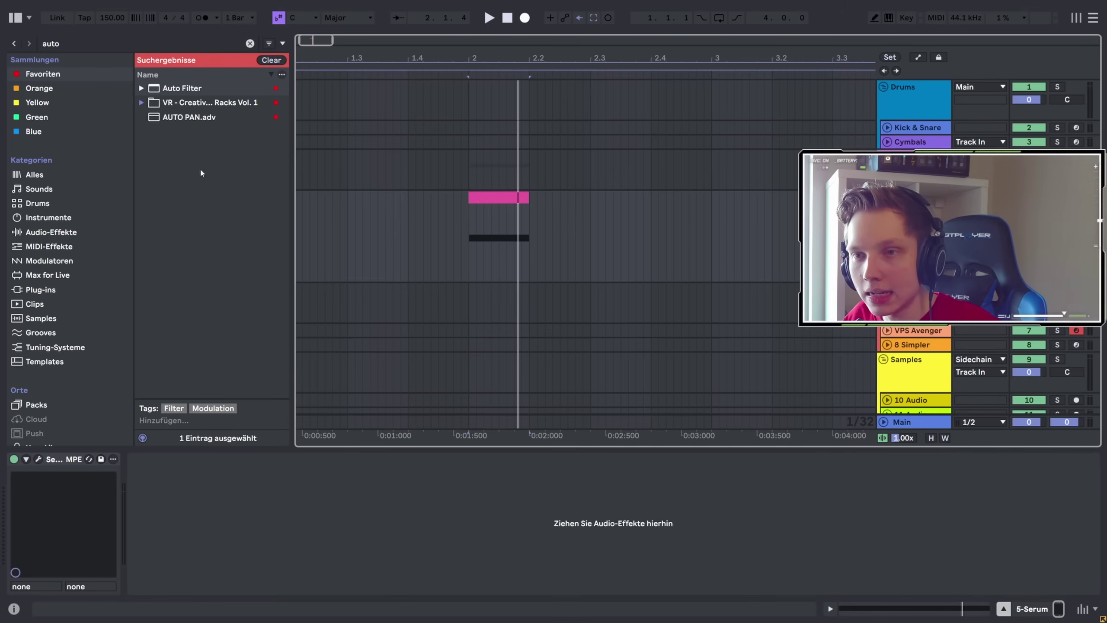
- Add an Auto Filter to the Serum track and play the pink MIDI clip from its start at bar 2
{"action": "double_click", "coordinate": [185, 90]}
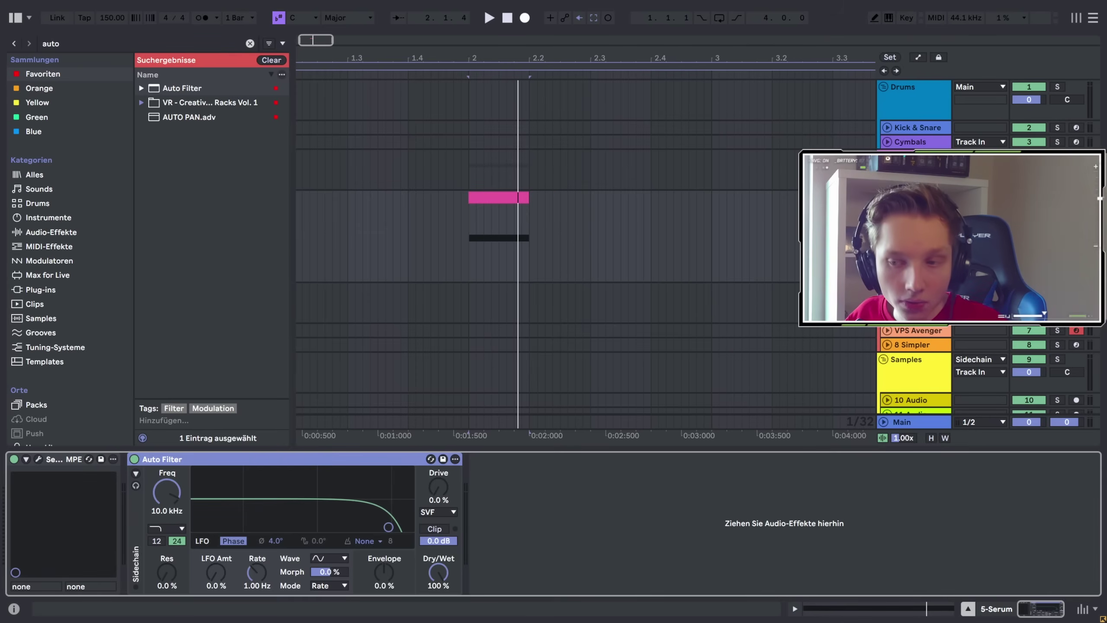
{"action": "left_click", "coordinate": [472, 233]}
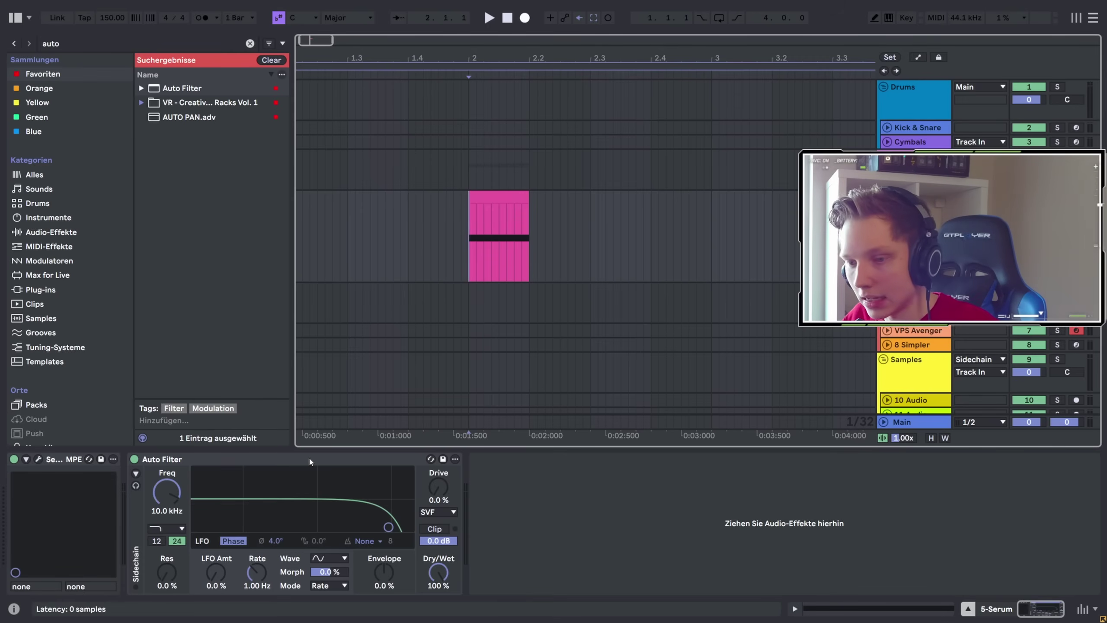
{"action": "key", "text": "space"}
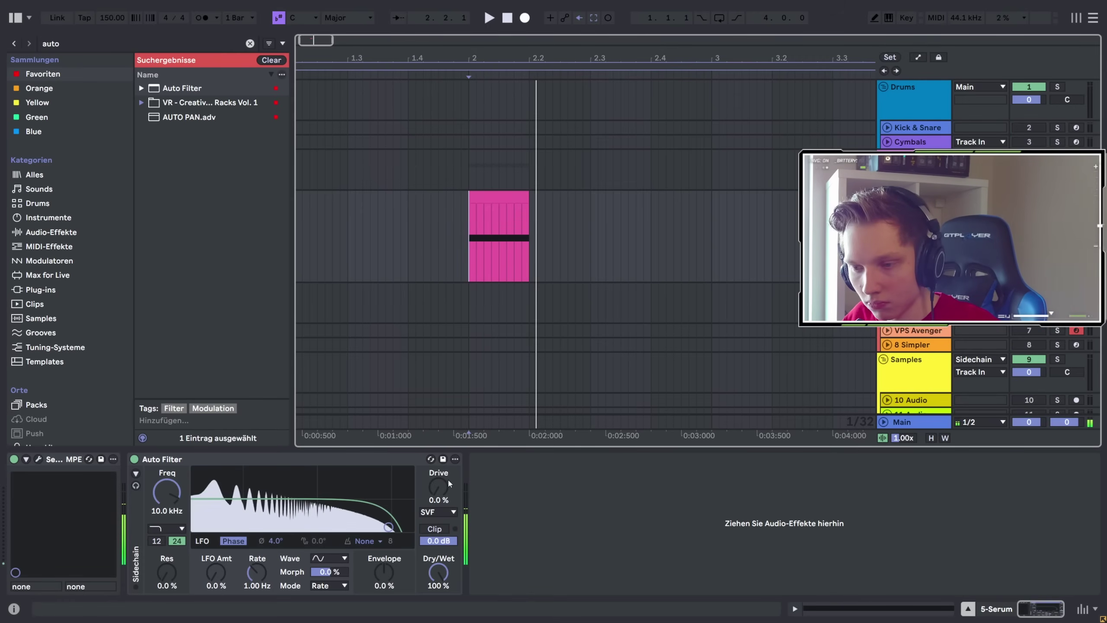
- Lower the low-pass filter's cutoff frequency to about 3.21 kHz while repeatedly playing the clip
{"action": "left_click_drag", "start_coordinate": [386, 528], "coordinate": [352, 527]}
{"action": "key", "text": "space"}
{"action": "key", "text": "space"}
{"action": "key", "text": "space"}
{"action": "key", "text": "space"}
{"action": "key", "text": "space"}
{"action": "key", "text": "space"}
{"action": "key", "text": "space"}
{"action": "key", "text": "space"}
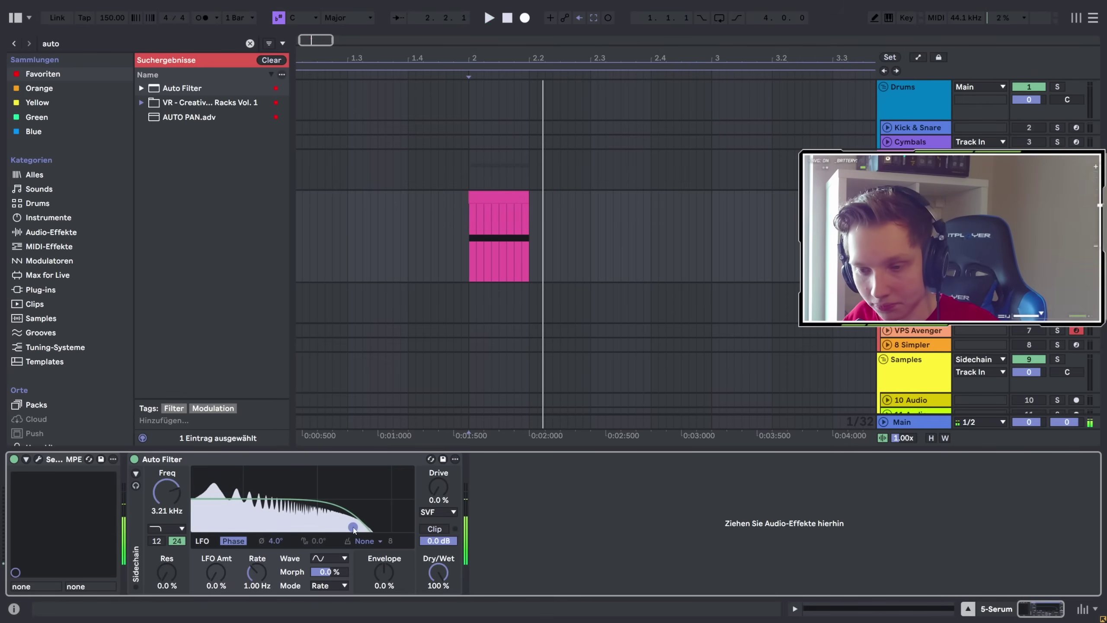
- Switch the filter type to Comb and set its resonance to 100 % at about 119 Hz while auditioning
{"action": "left_click", "coordinate": [174, 531]}
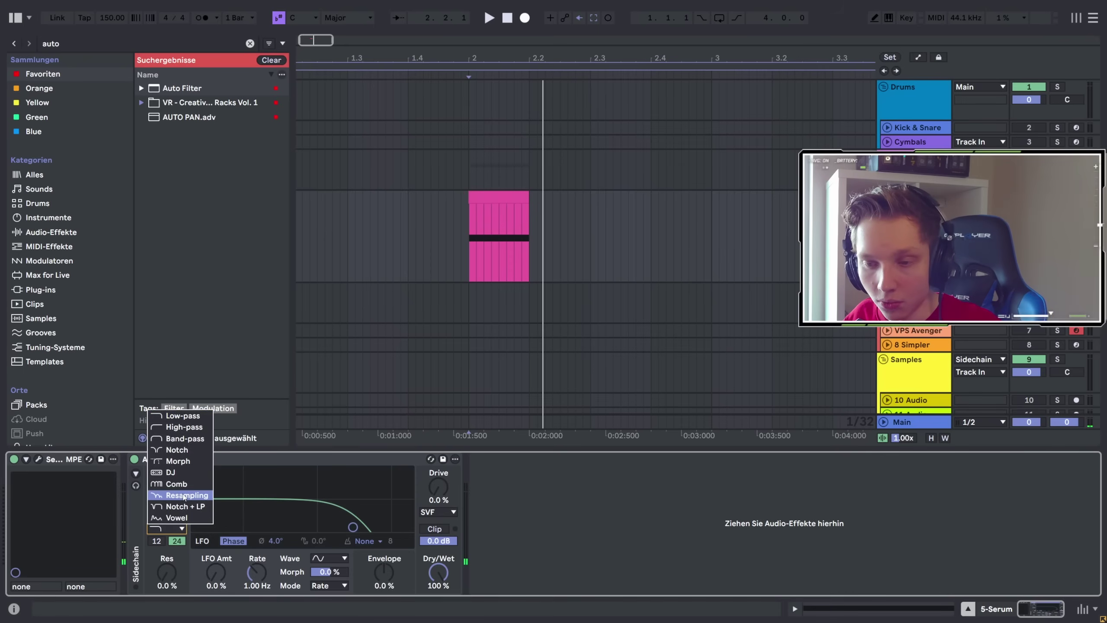
{"action": "left_click", "coordinate": [182, 485]}
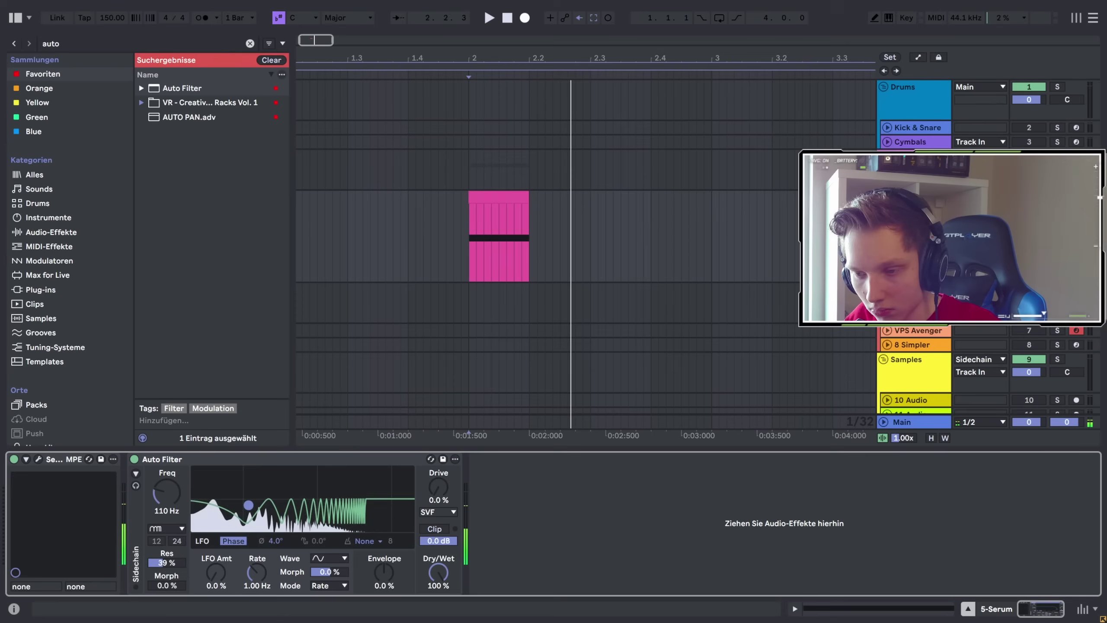
{"action": "left_click_drag", "start_coordinate": [248, 505], "coordinate": [251, 470]}
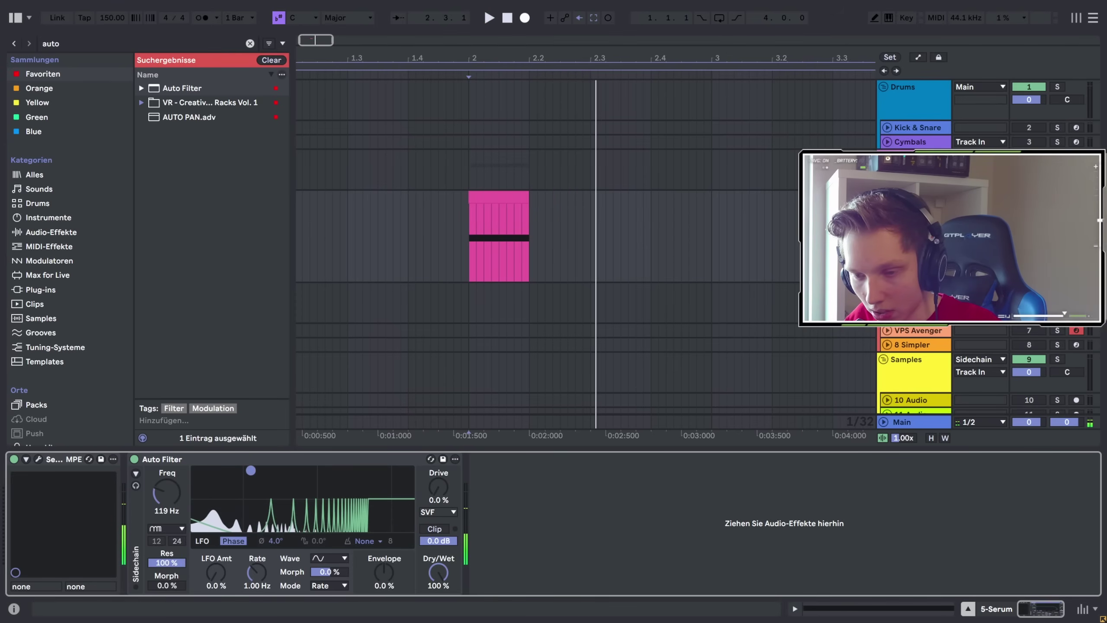
{"action": "key", "text": "space"}
{"action": "key", "text": "space"}
- Raise the comb filter's Morph to 100 % while replaying the clip
{"action": "left_click_drag", "start_coordinate": [167, 585], "coordinate": [167, 542]}
{"action": "key", "text": "space"}
{"action": "key", "text": "space"}
{"action": "key", "text": "space"}
{"action": "key", "text": "space"}
{"action": "key", "text": "space"}
- Raise the filter Drive to 100 % and sweep the comb frequency, settling at about 366 Hz
{"action": "left_click_drag", "start_coordinate": [250, 470], "coordinate": [212, 470]}
{"action": "key", "text": "space"}
{"action": "key", "text": "space"}
{"action": "key", "text": "space"}
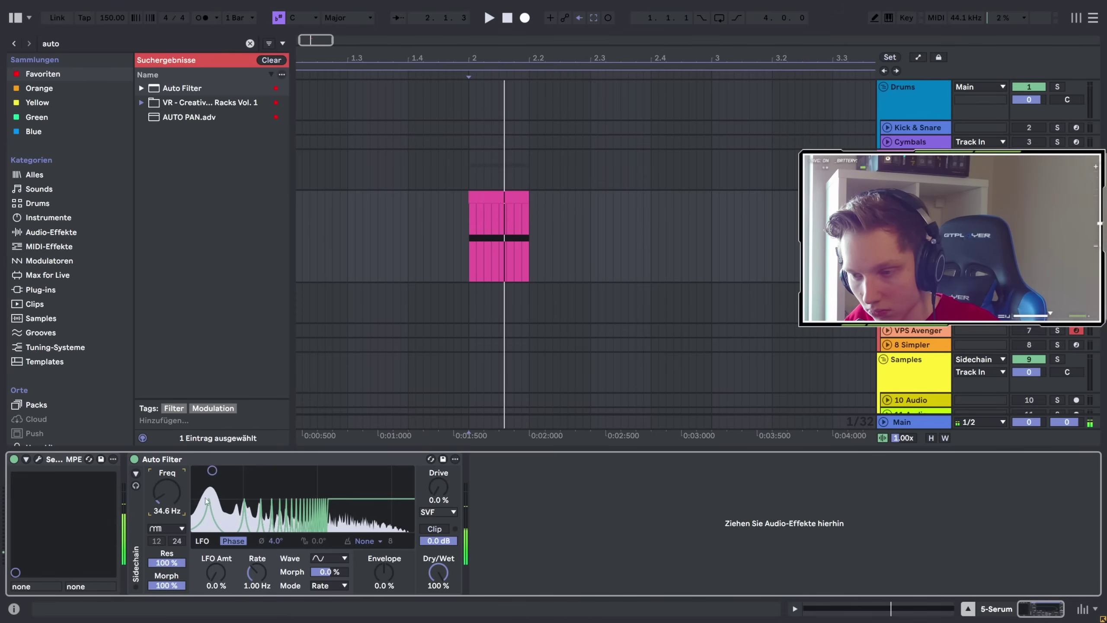
{"action": "left_click_drag", "start_coordinate": [442, 482], "coordinate": [444, 487]}
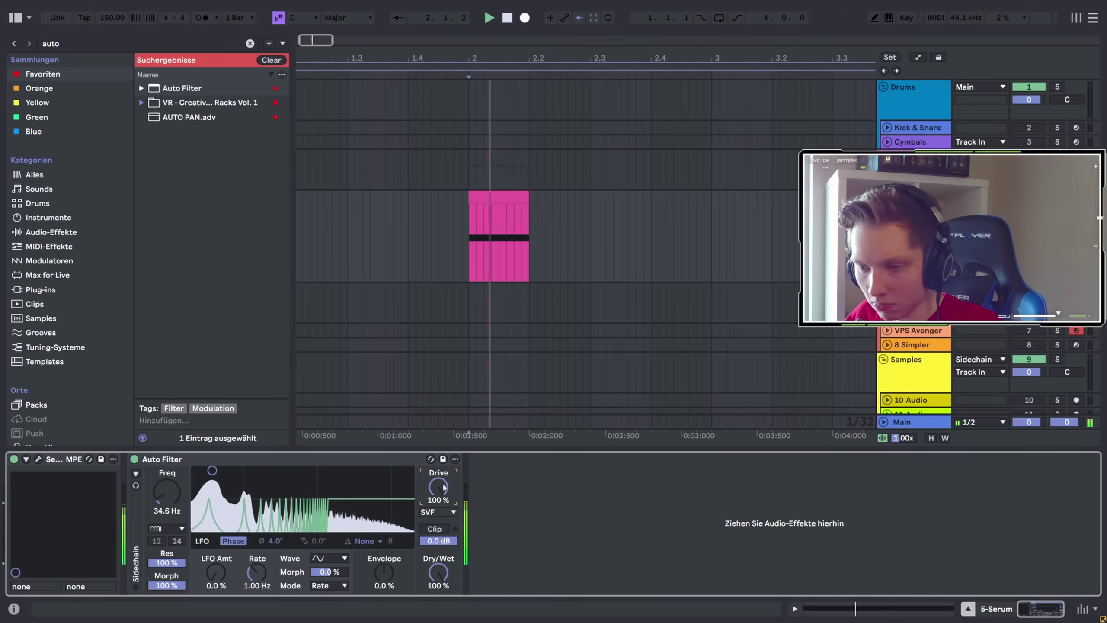
{"action": "left_click_drag", "start_coordinate": [167, 501], "coordinate": [164, 467]}
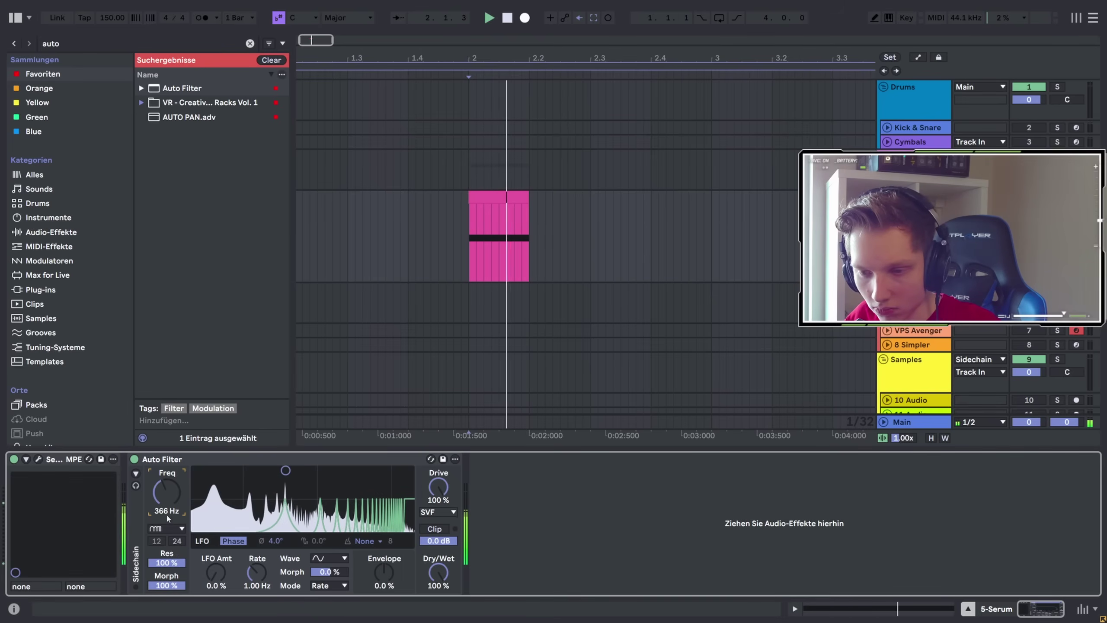
- Set the filter LFO to a 2.21 Hz rate with 26 % amount and lower the comb frequency to about 249 Hz
{"action": "left_click_drag", "start_coordinate": [257, 572], "coordinate": [257, 562]}
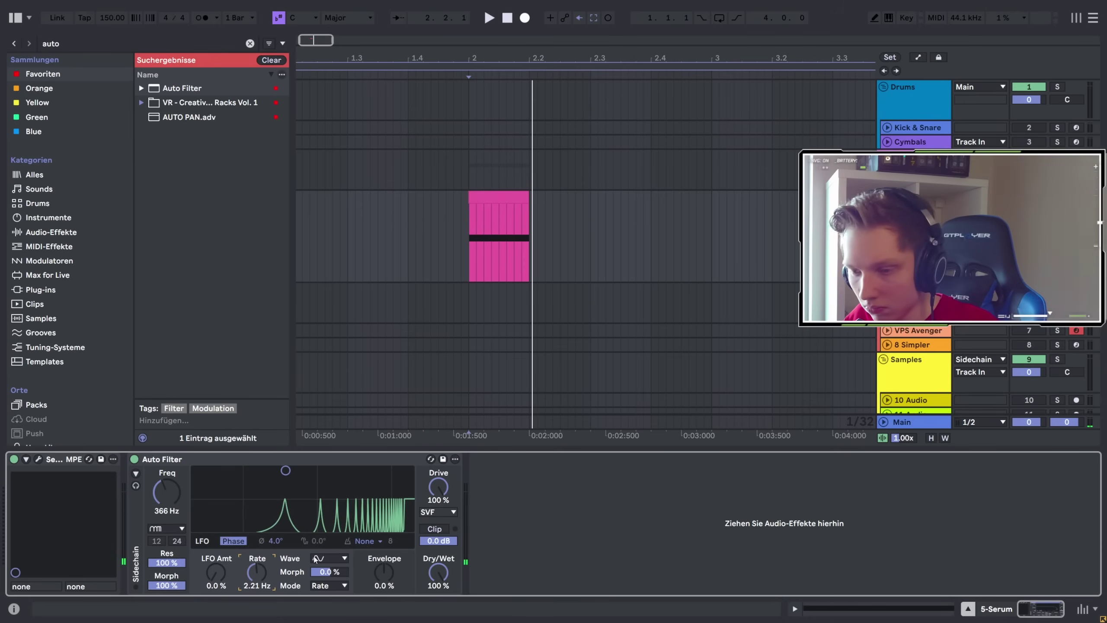
{"action": "left_click_drag", "start_coordinate": [224, 570], "coordinate": [225, 558]}
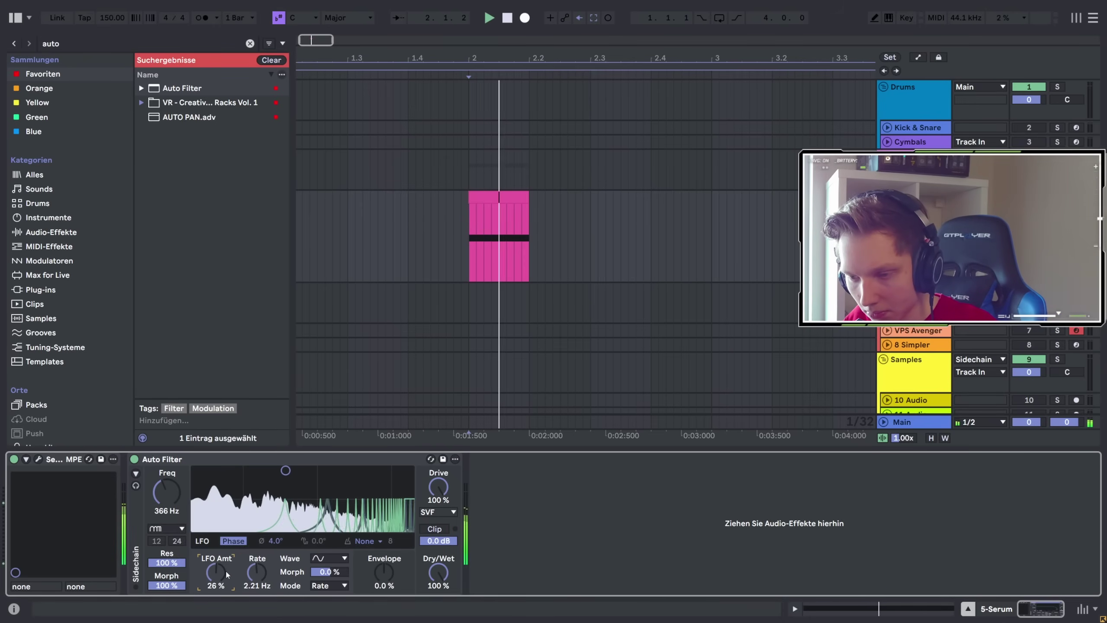
{"action": "mouse_move", "coordinate": [165, 488]}
{"action": "left_mouse_down"}
{"action": "mouse_move", "coordinate": [165, 498]}
{"action": "mouse_move", "coordinate": [165, 488]}
{"action": "left_mouse_up"}
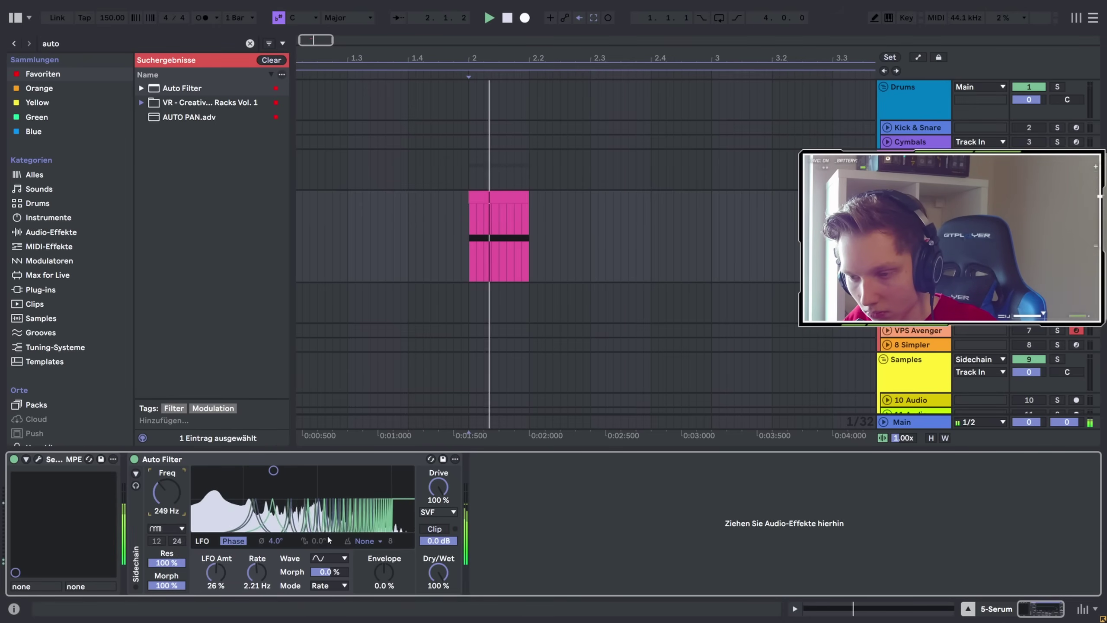
- Switch the LFO's stereo mode from Phase to Spin at 50 %, and try a lower comb frequency before undoing it
{"action": "left_click", "coordinate": [230, 540]}
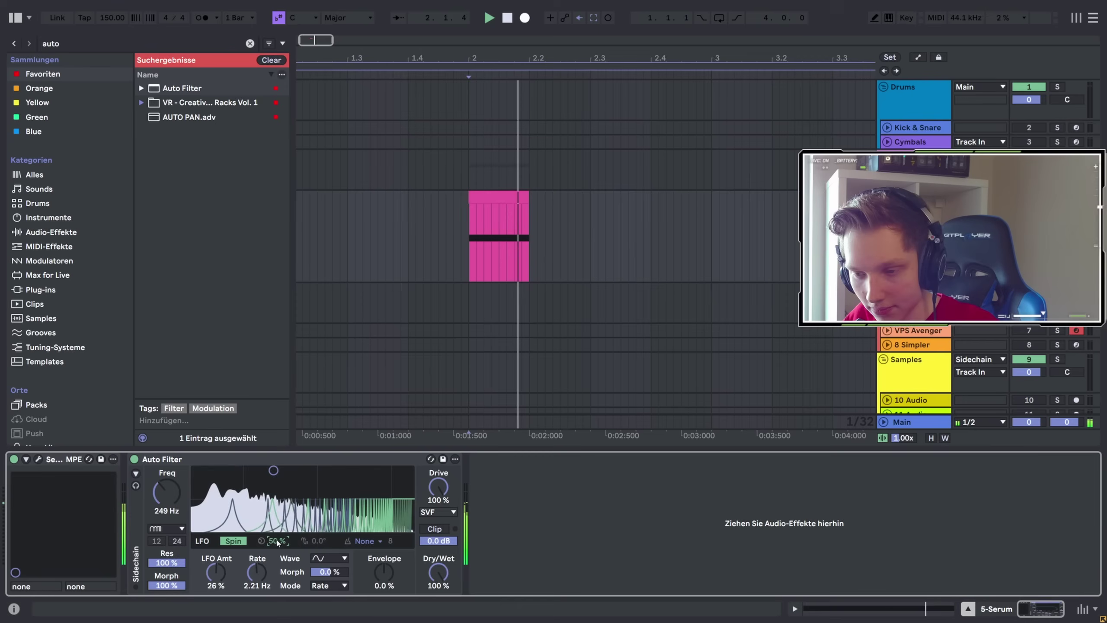
{"action": "mouse_move", "coordinate": [166, 492]}
{"action": "left_mouse_down"}
{"action": "mouse_move", "coordinate": [166, 453]}
{"action": "mouse_move", "coordinate": [166, 502]}
{"action": "left_mouse_up"}
{"action": "key", "text": "ctrl+z"}
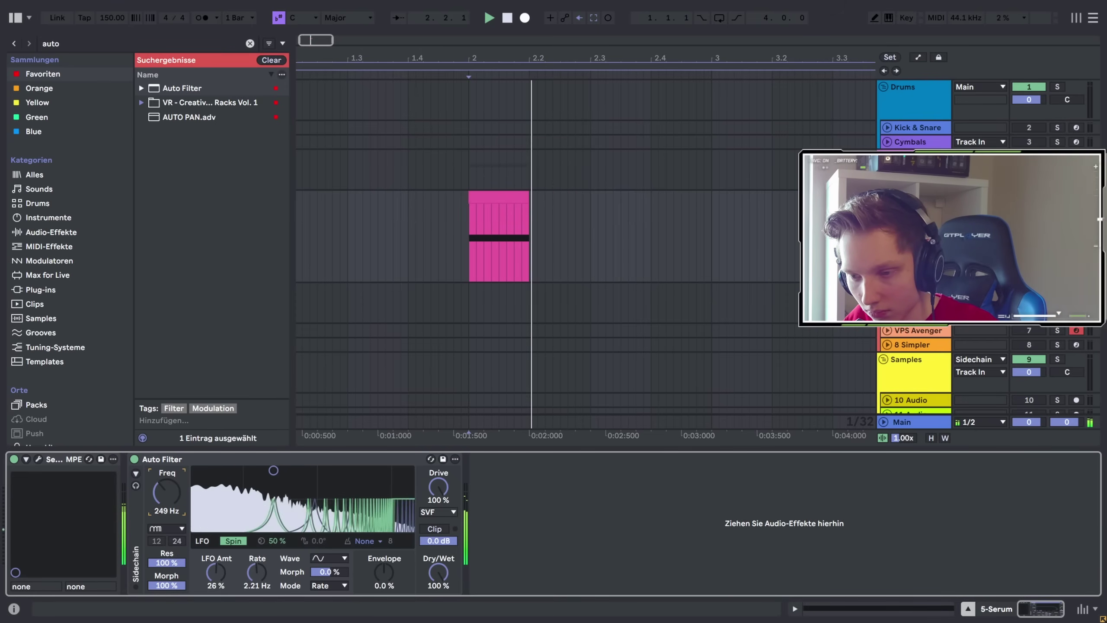
- Enable the filter's Clip option and try out the output gain while replaying the clip
{"action": "left_click", "coordinate": [434, 529]}
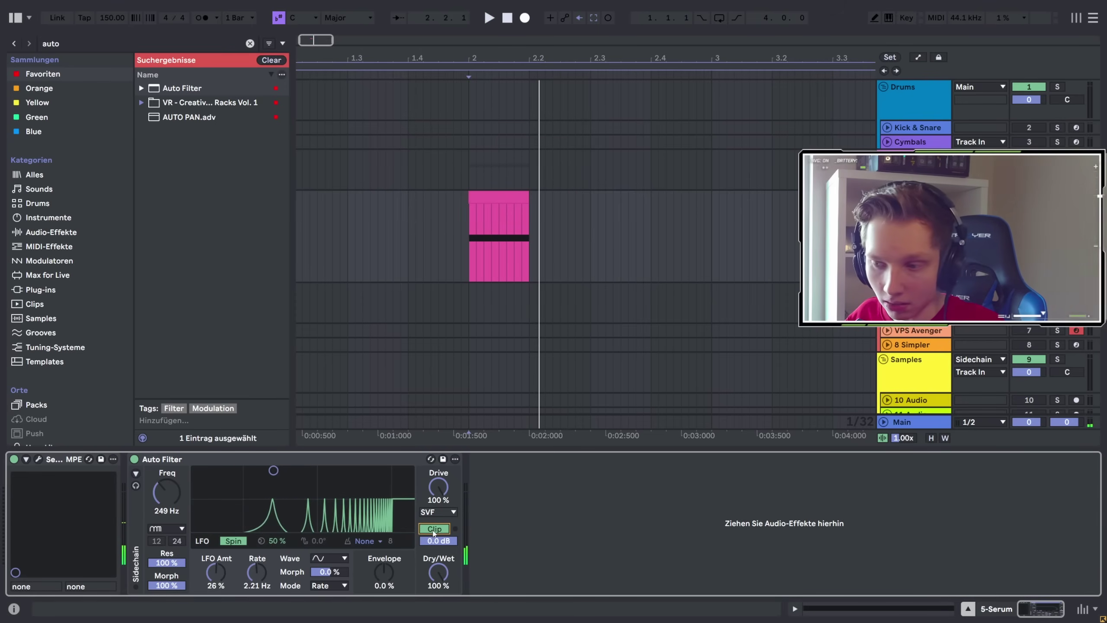
{"action": "key", "text": "space"}
{"action": "key", "text": "space"}
{"action": "key", "text": "space"}
{"action": "key", "text": "space"}
{"action": "left_click_drag", "start_coordinate": [437, 541], "coordinate": [438, 497]}
{"action": "key", "text": "space"}
{"action": "key", "text": "space"}
{"action": "key", "text": "space"}
- Compare the dry and filtered sound by setting Dry/Wet to 0 % and back to 100 % during playback
{"action": "left_click_drag", "start_coordinate": [439, 572], "coordinate": [438, 615]}
{"action": "key", "text": "space"}
{"action": "key", "text": "space"}
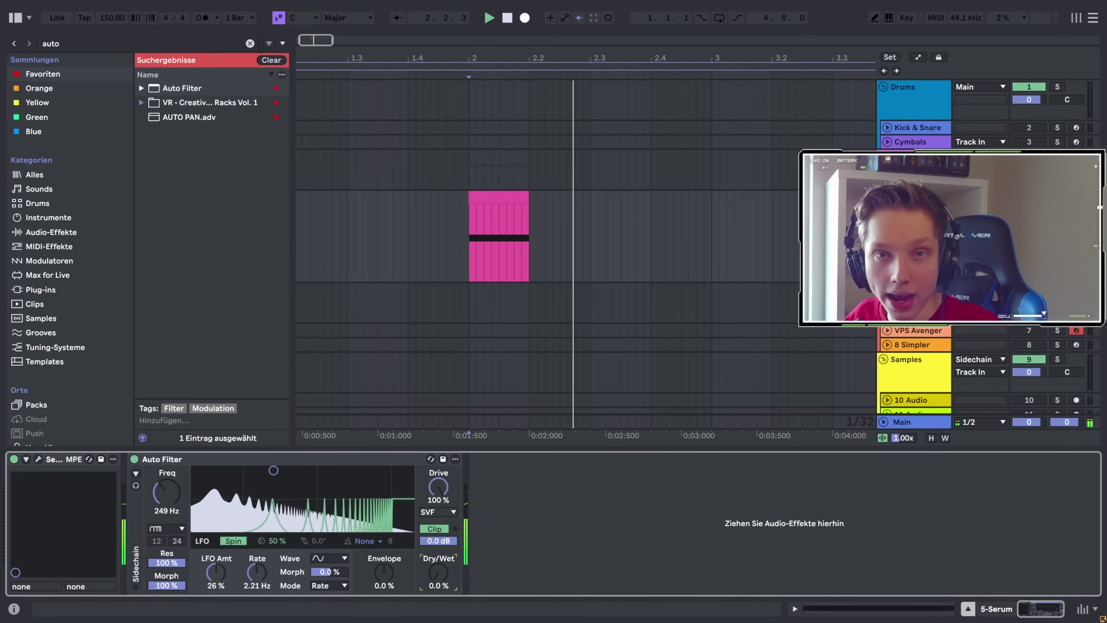
{"action": "key", "text": "space"}
{"action": "left_click_drag", "start_coordinate": [438, 571], "coordinate": [438, 527]}
{"action": "key", "text": "space"}
{"action": "key", "text": "space"}
{"action": "key", "text": "space"}
{"action": "key", "text": "space"}
- Set the filter's Envelope amount to 38 % and switch the filter type to Vowel
{"action": "mouse_move", "coordinate": [384, 572]}
{"action": "left_mouse_down"}
{"action": "mouse_move", "coordinate": [384, 552]}
{"action": "mouse_move", "coordinate": [386, 567]}
{"action": "left_mouse_up"}
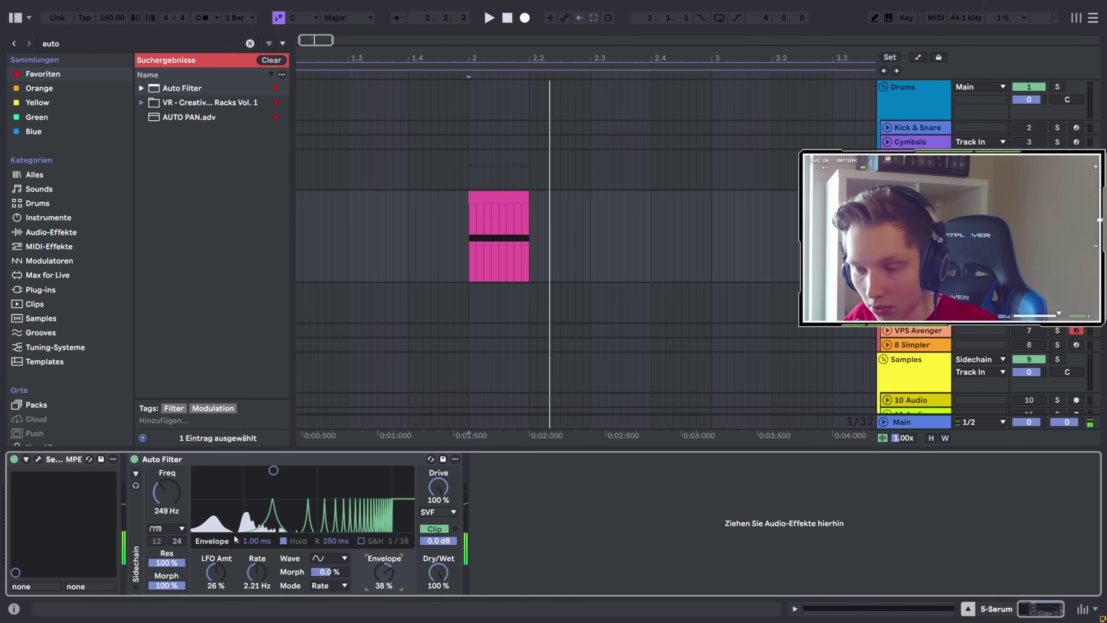
{"action": "left_click", "coordinate": [160, 529]}
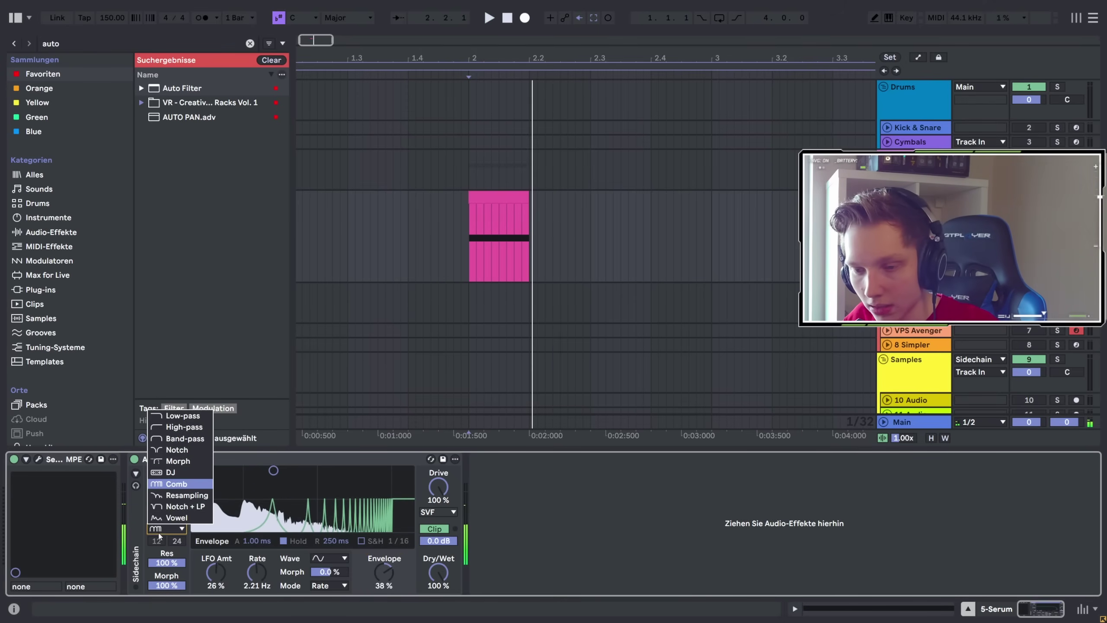
{"action": "left_click", "coordinate": [185, 519]}
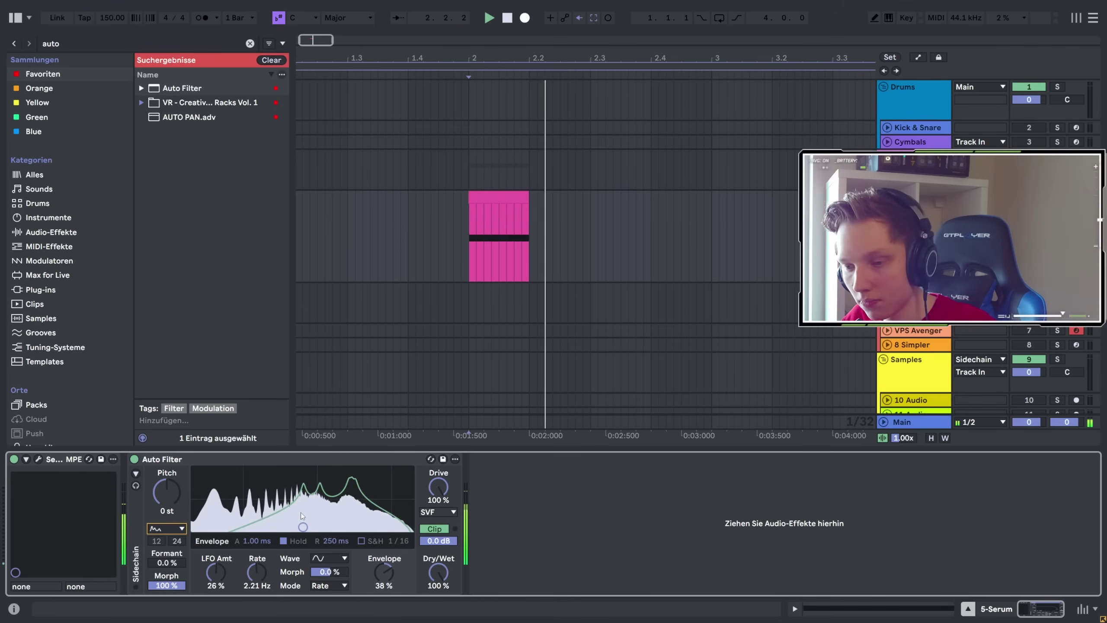
- Sweep the vowel filter's Pitch up and down to -5 st while replaying the clip
{"action": "left_click_drag", "start_coordinate": [179, 494], "coordinate": [172, 452]}
{"action": "key", "text": "space"}
{"action": "key", "text": "space"}
{"action": "key", "text": "space"}
{"action": "key", "text": "space"}
{"action": "key", "text": "space"}
{"action": "left_click_drag", "start_coordinate": [347, 526], "coordinate": [288, 527]}
{"action": "key", "text": "space"}
{"action": "key", "text": "space"}
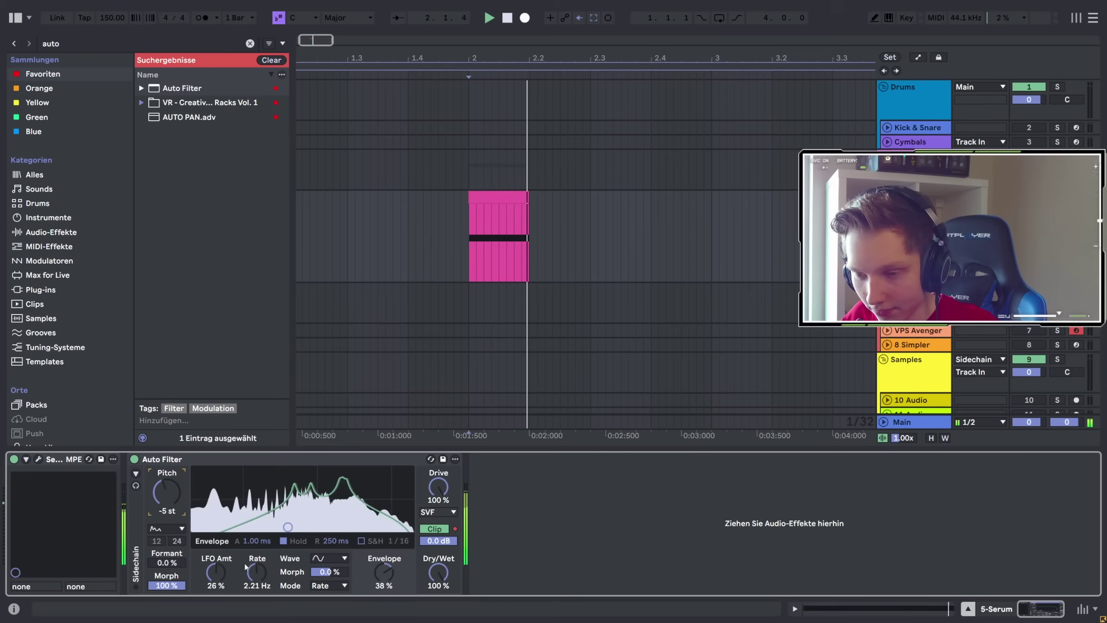
{"action": "key", "text": "space"}
{"action": "key", "text": "space"}
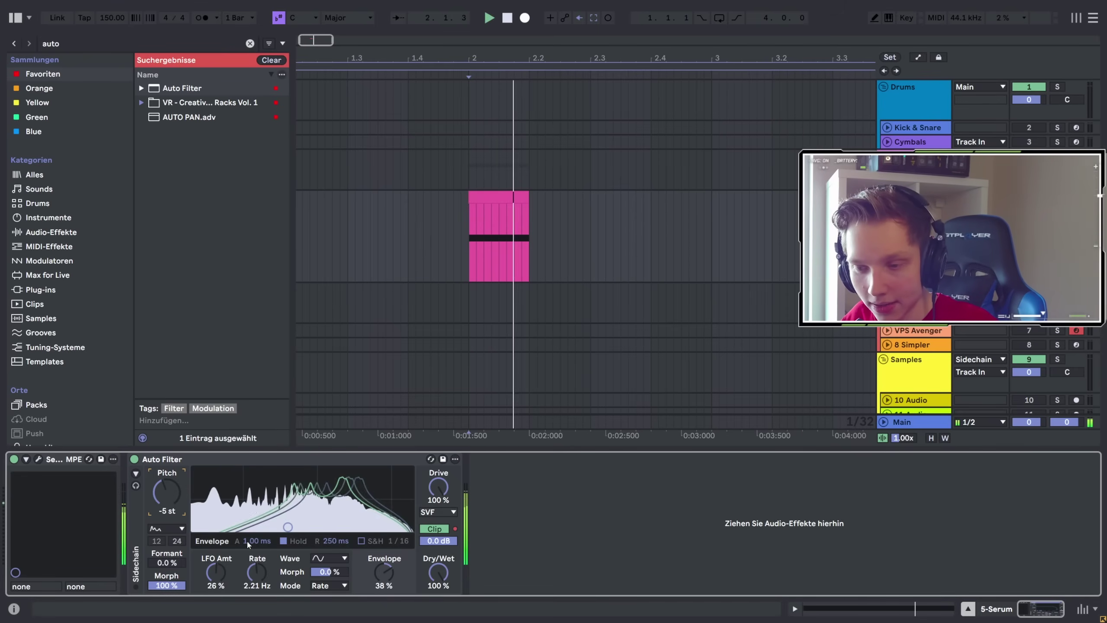
- Set the envelope to 44.0 ms attack, 0.00 ms release and -100 % amount, and choose a different LFO waveform
{"action": "left_click_drag", "start_coordinate": [247, 540], "coordinate": [384, 619]}
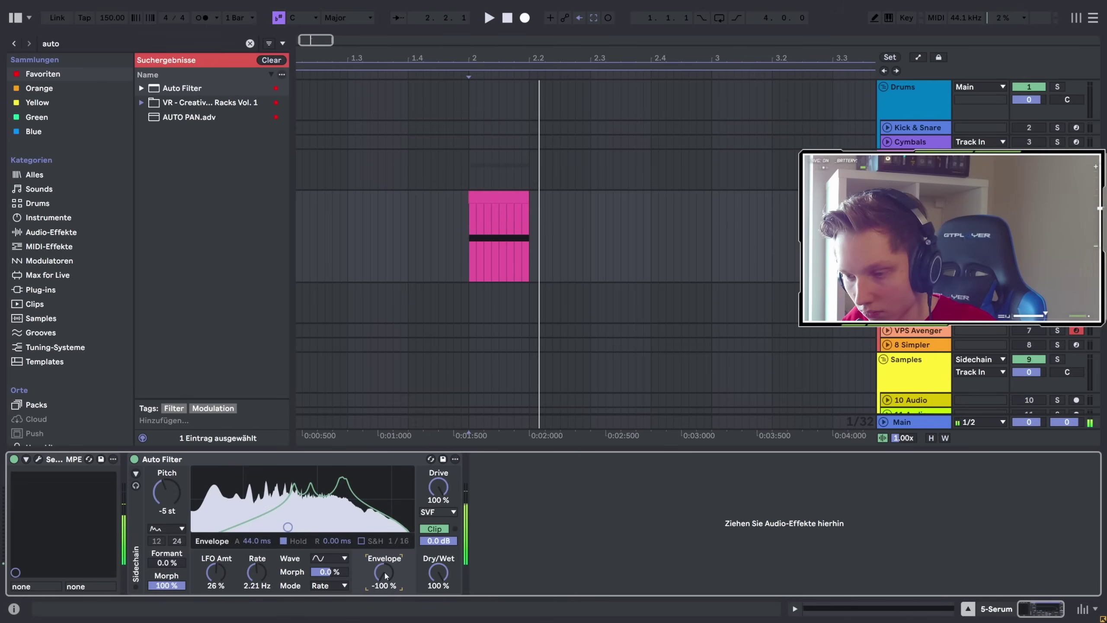
{"action": "left_click", "coordinate": [329, 559]}
{"action": "left_click", "coordinate": [335, 543]}
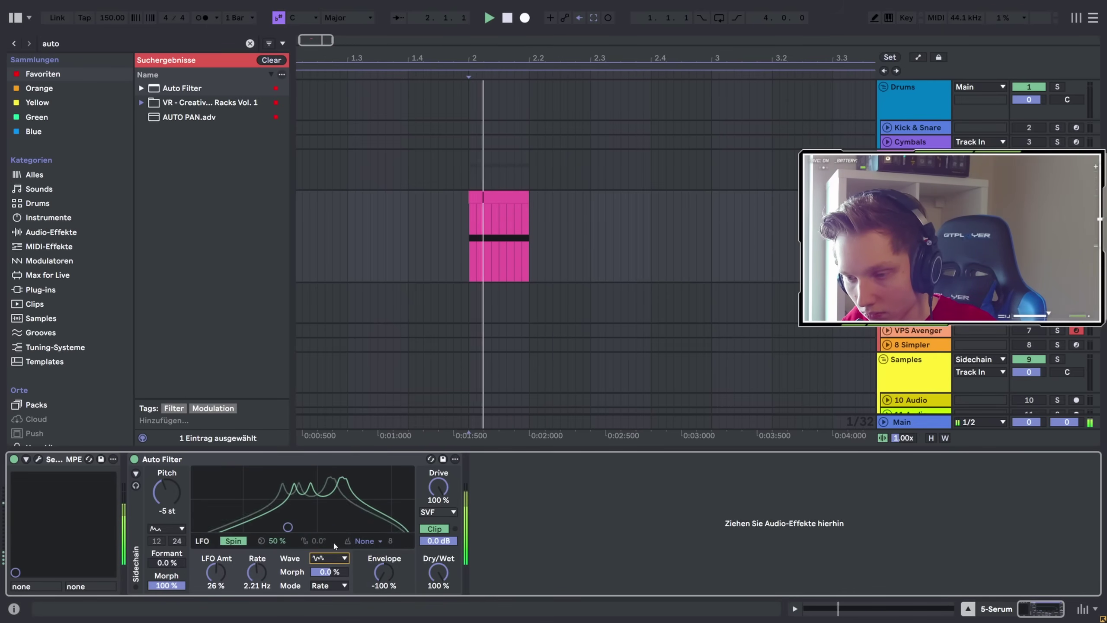
- Sweep the vowel filter's Pitch to -23 st while replaying the clip
{"action": "mouse_move", "coordinate": [163, 491]}
{"action": "left_mouse_down"}
{"action": "mouse_move", "coordinate": [163, 519]}
{"action": "mouse_move", "coordinate": [163, 481]}
{"action": "left_mouse_up"}
{"action": "key", "text": "space"}
{"action": "key", "text": "space"}
{"action": "key", "text": "space"}
{"action": "key", "text": "space"}
{"action": "key", "text": "space"}
{"action": "key", "text": "space"}
{"action": "key", "text": "space"}
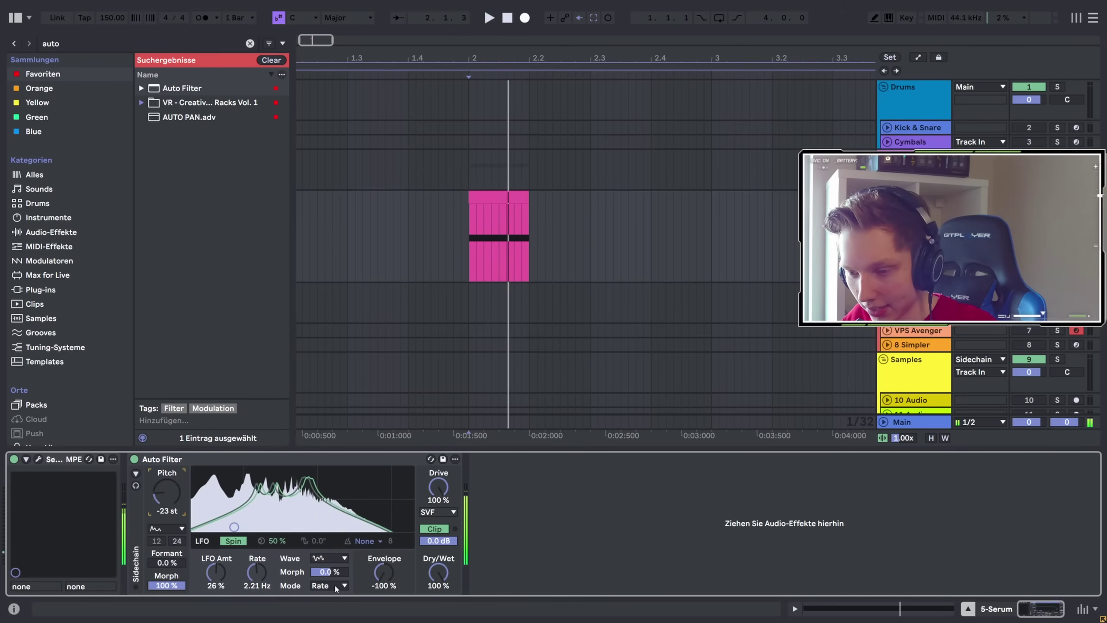
- Try the Triplet mode for the filter LFO, switch it to Sixteenth, and play the clip
{"action": "left_click", "coordinate": [336, 586]}
{"action": "left_click", "coordinate": [329, 556]}
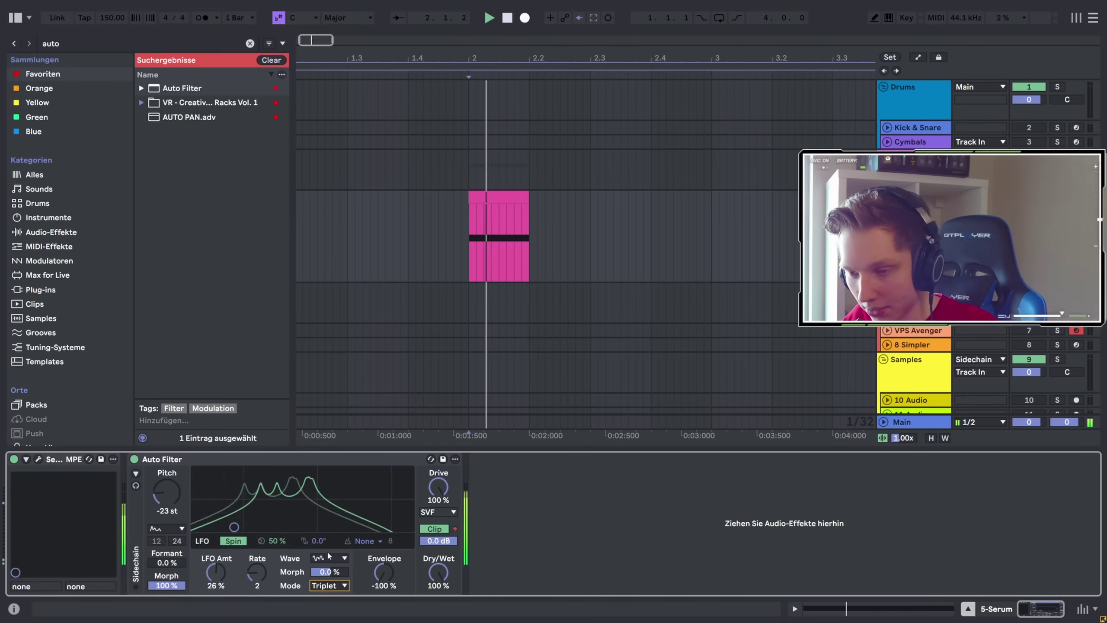
{"action": "left_click", "coordinate": [332, 585]}
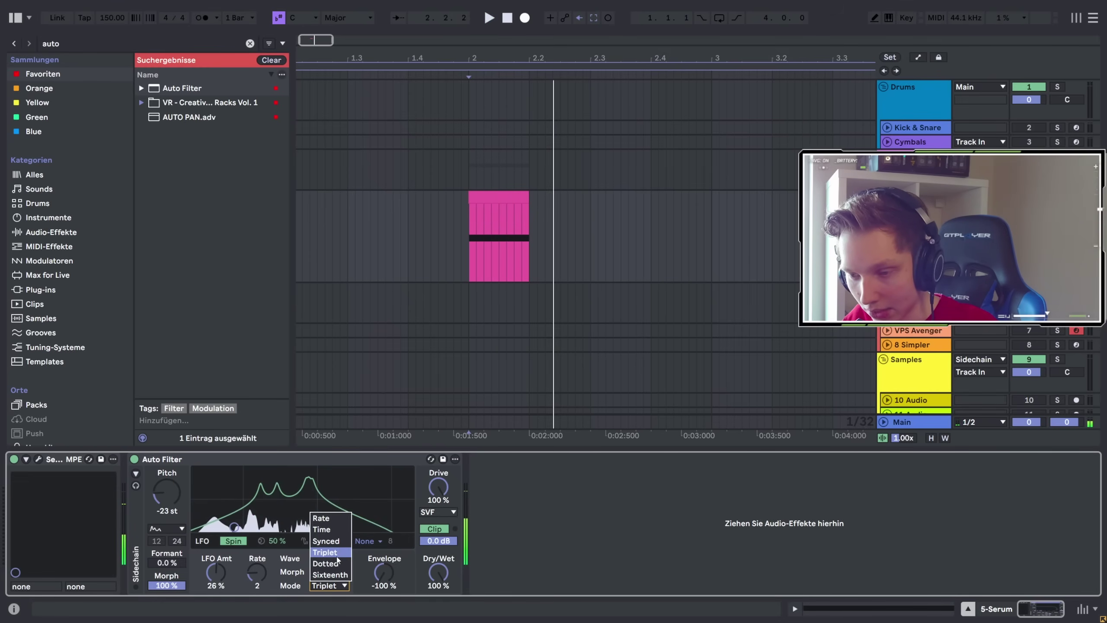
{"action": "left_click", "coordinate": [330, 574]}
{"action": "key", "text": "space"}
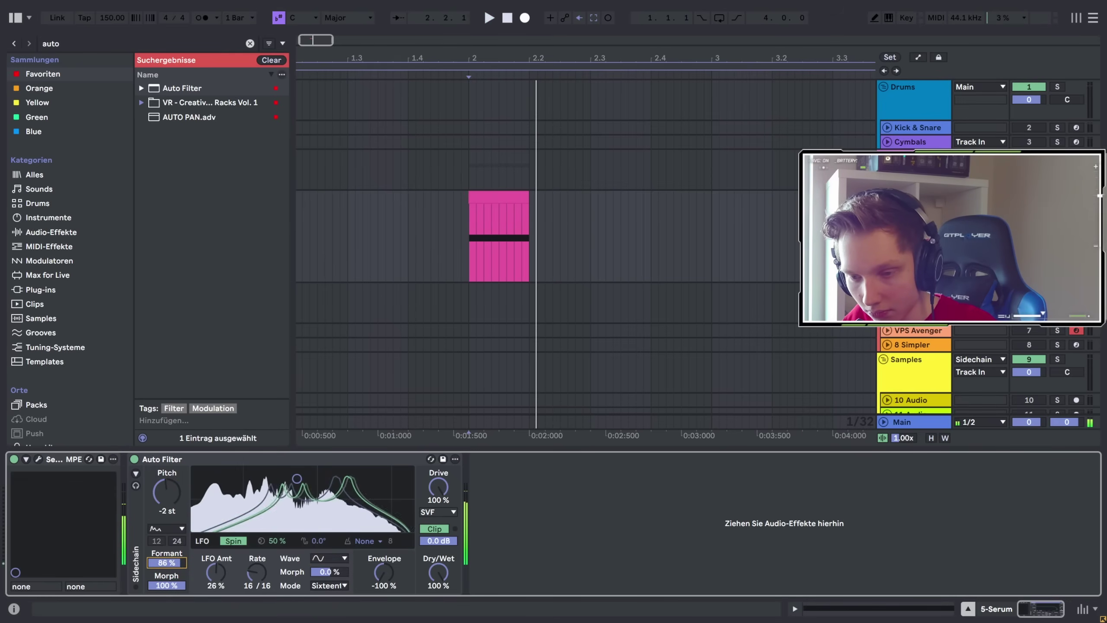
- Switch the filter type to DJ and sweep its Control between about 14 % and 98 % during playback
{"action": "left_click", "coordinate": [166, 528]}
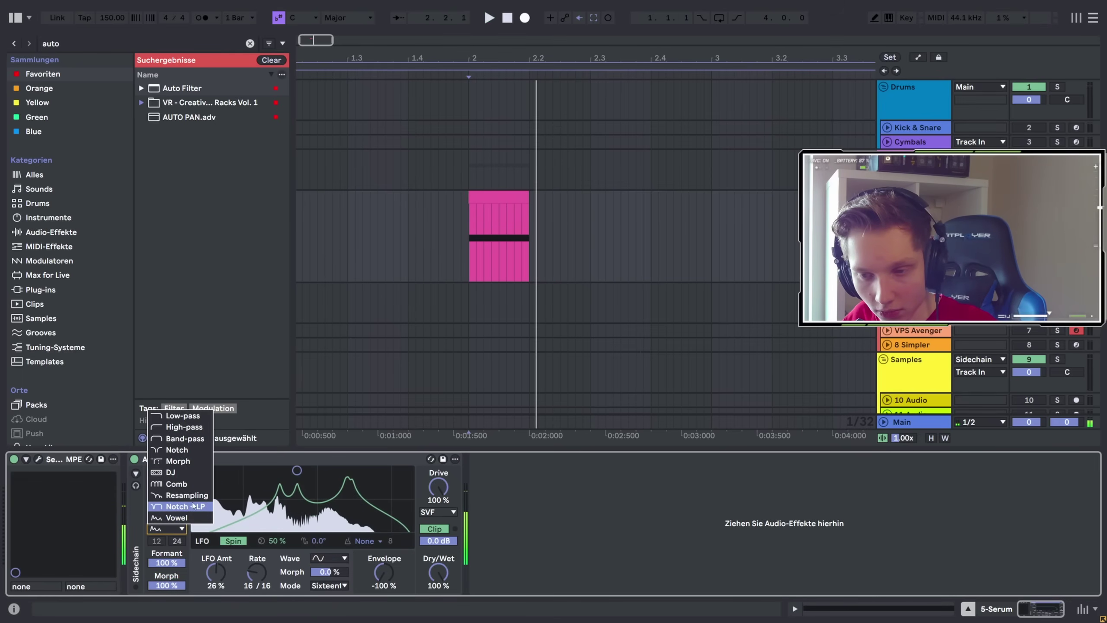
{"action": "left_click", "coordinate": [176, 474]}
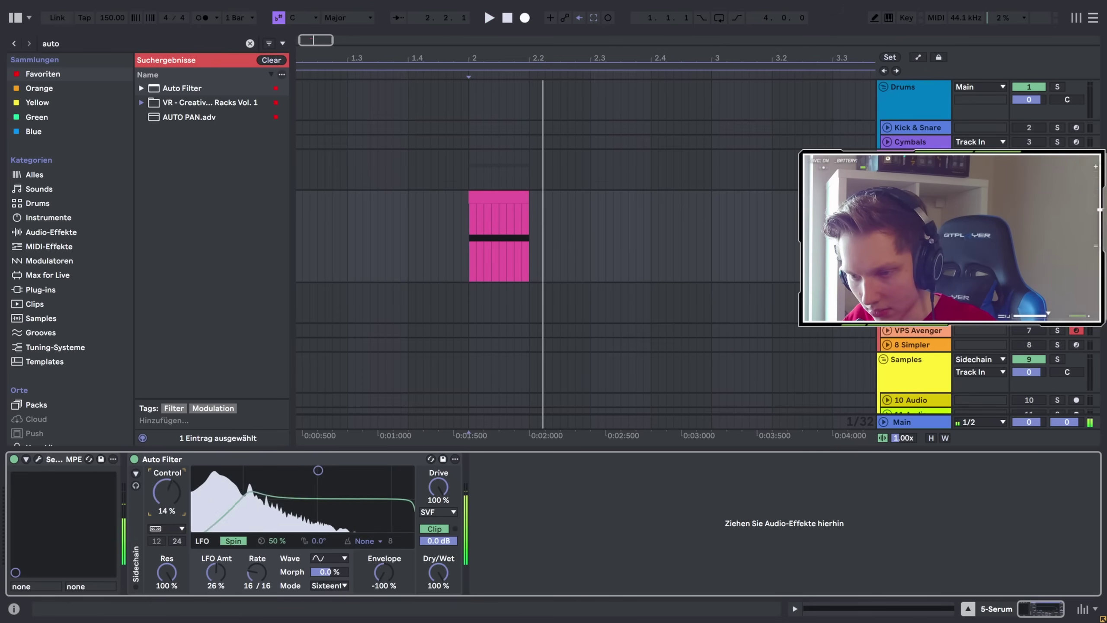
{"action": "left_click_drag", "start_coordinate": [167, 492], "coordinate": [167, 535]}
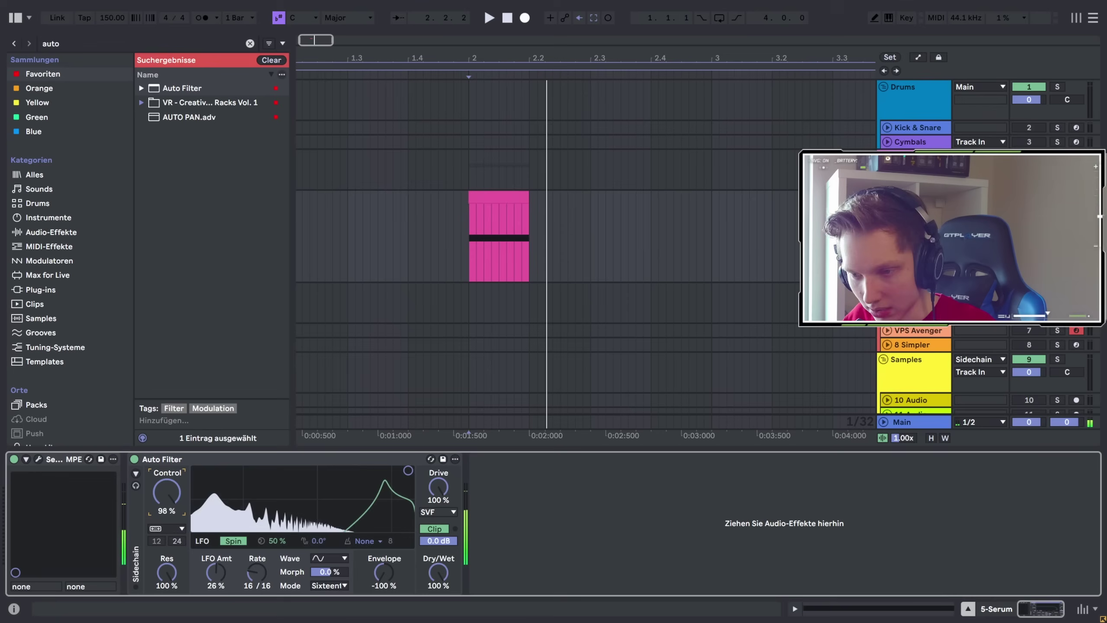
{"action": "mouse_move", "coordinate": [166, 492]}
{"action": "left_mouse_down"}
{"action": "mouse_move", "coordinate": [167, 545]}
{"action": "mouse_move", "coordinate": [166, 478]}
{"action": "left_mouse_up"}
- Switch the filter type to Notch + LP and raise its frequency to about 10.9 kHz while playing
{"action": "left_click", "coordinate": [168, 529]}
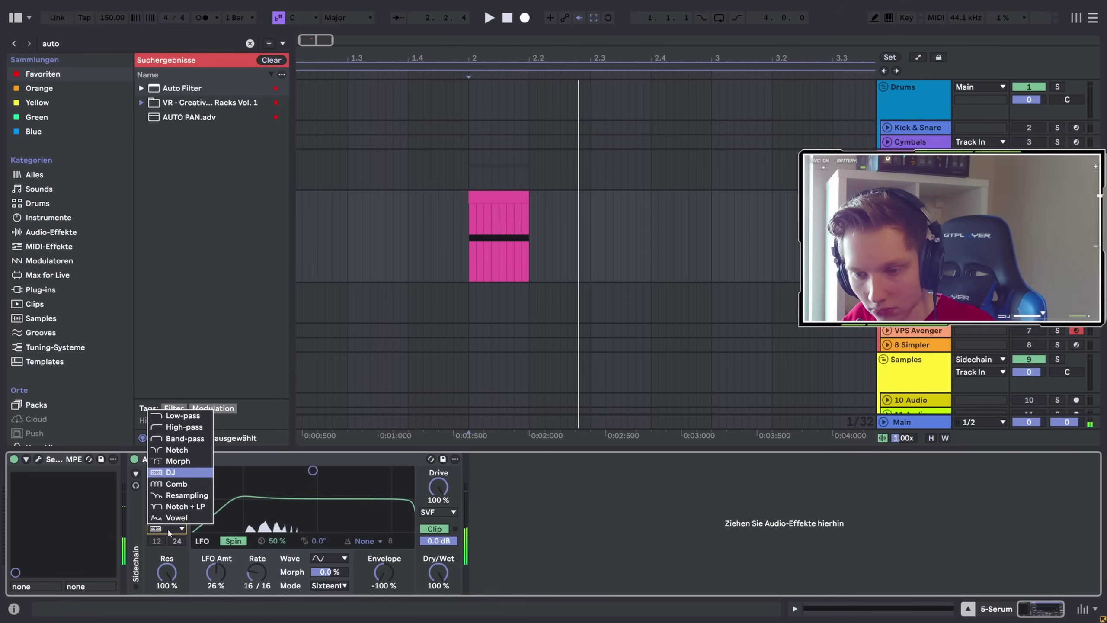
{"action": "left_click", "coordinate": [182, 506]}
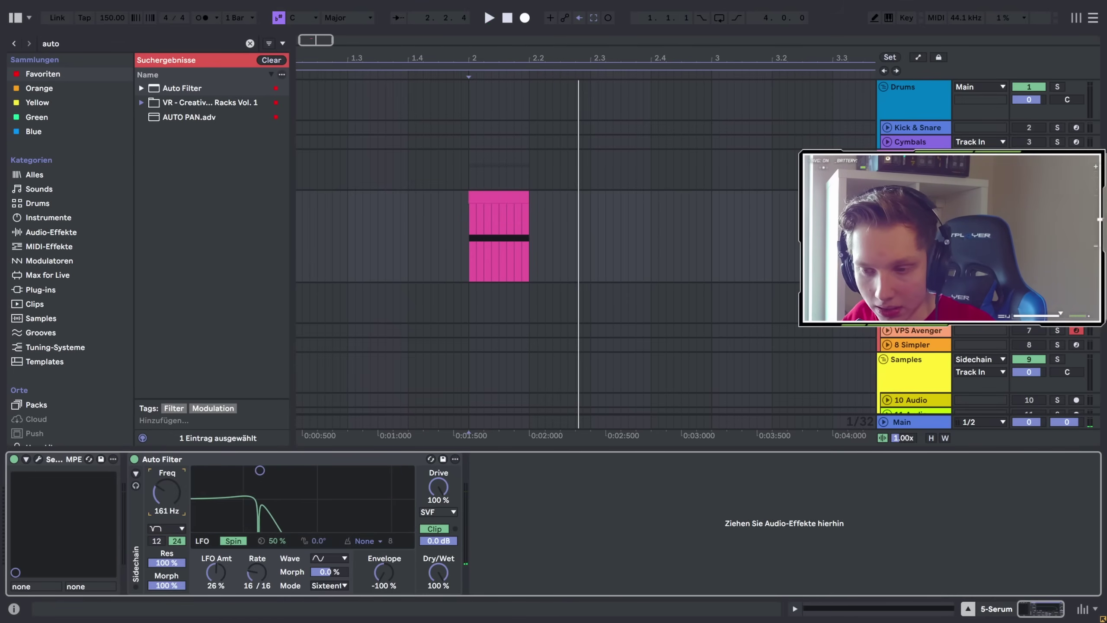
{"action": "key", "text": "space"}
{"action": "left_click_drag", "start_coordinate": [260, 470], "coordinate": [390, 470]}
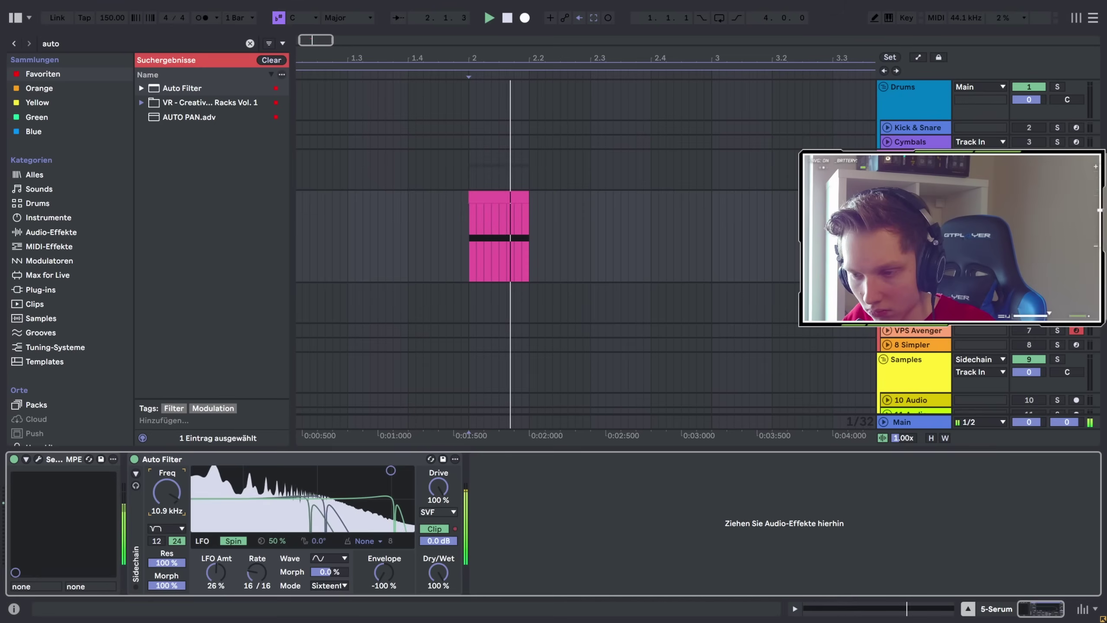
- Switch the filter type to Resampling and lower its frequency to about 3.28 kHz while replaying the clip
{"action": "left_click", "coordinate": [168, 528]}
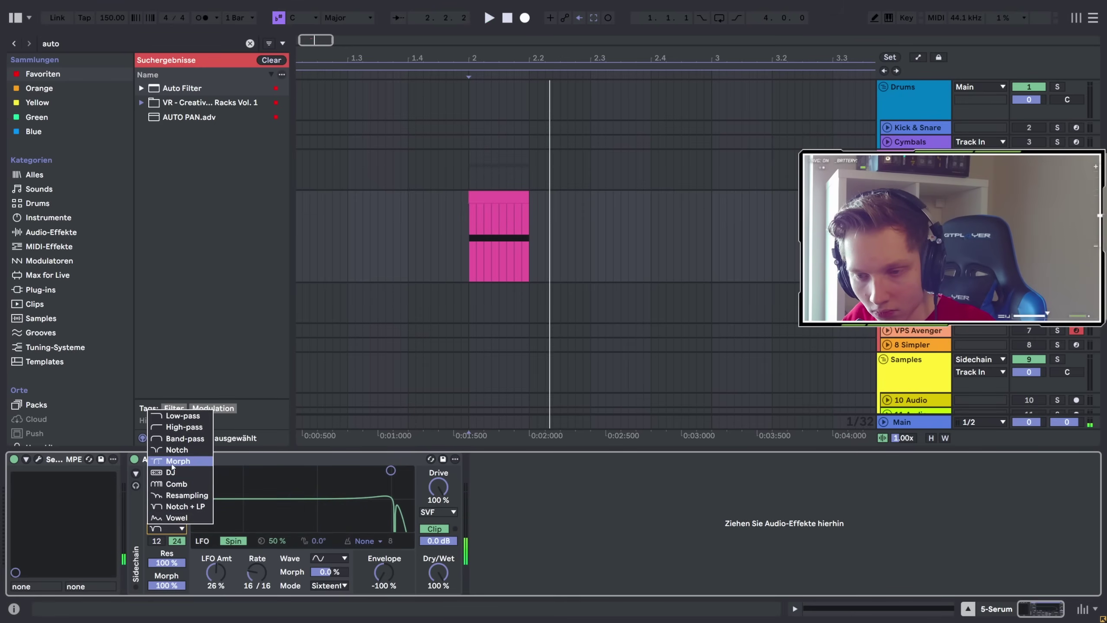
{"action": "left_click", "coordinate": [173, 497]}
{"action": "key", "text": "space"}
{"action": "mouse_move", "coordinate": [157, 489]}
{"action": "left_mouse_down"}
{"action": "mouse_move", "coordinate": [156, 541]}
{"action": "mouse_move", "coordinate": [165, 478]}
{"action": "left_mouse_up"}
{"action": "key", "text": "space"}
{"action": "key", "text": "space"}
{"action": "key", "text": "space"}
{"action": "key", "text": "space"}
{"action": "key", "text": "space"}
{"action": "key", "text": "space"}
{"action": "key", "text": "space"}
{"action": "key", "text": "space"}
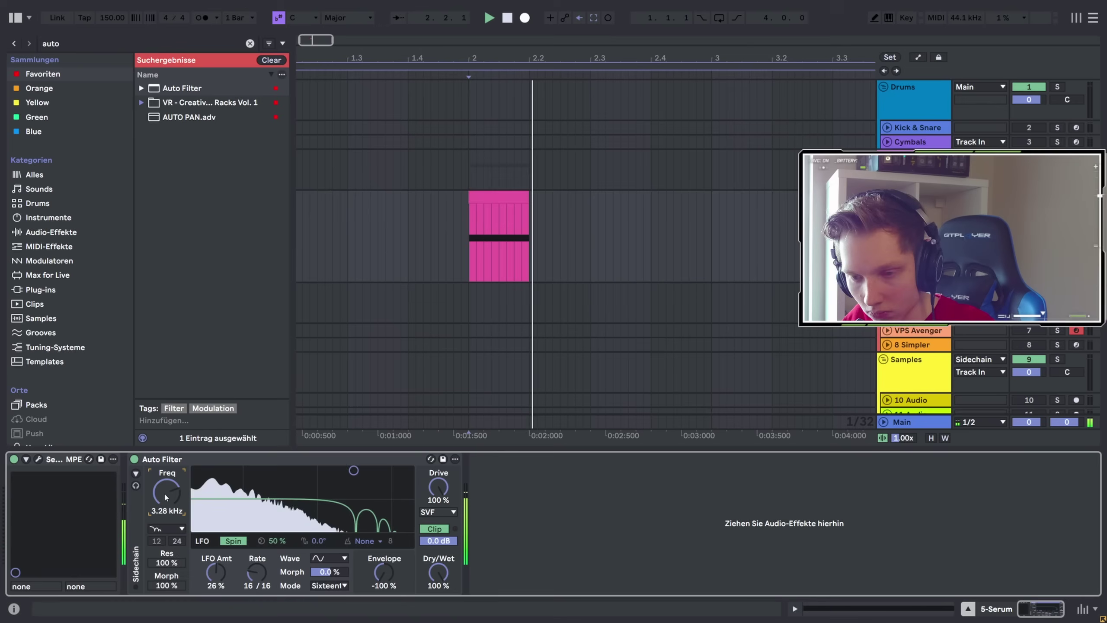
{"action": "key", "text": "space"}
- Set the filter LFO's stereo mode to Phase, raise the phase offset to 360°, and play the clip
{"action": "left_click", "coordinate": [168, 529]}
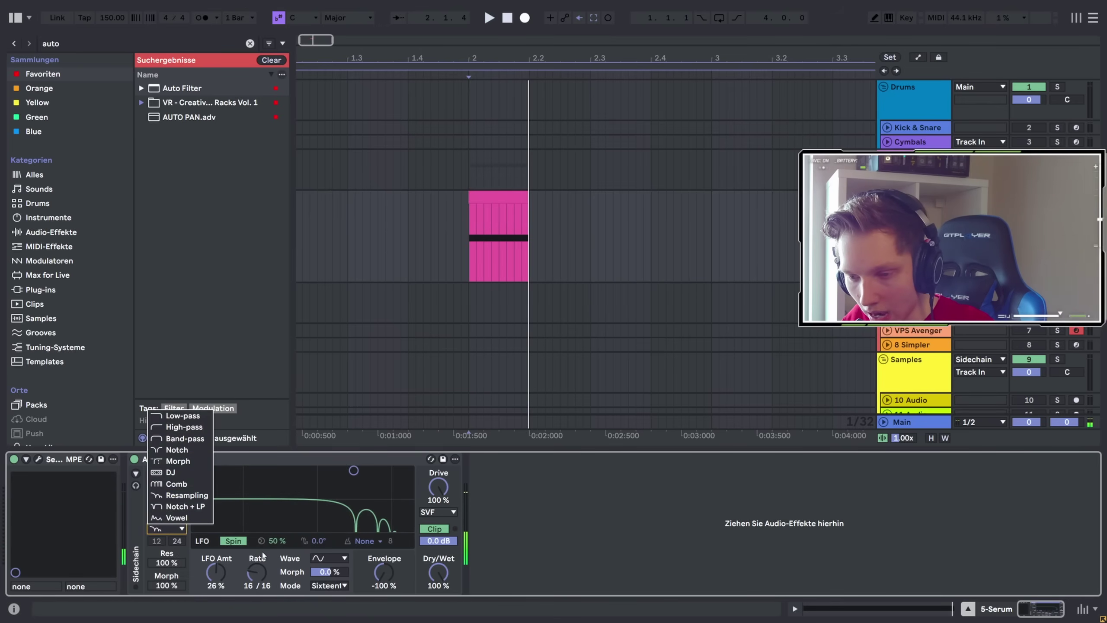
{"action": "left_click", "coordinate": [386, 574]}
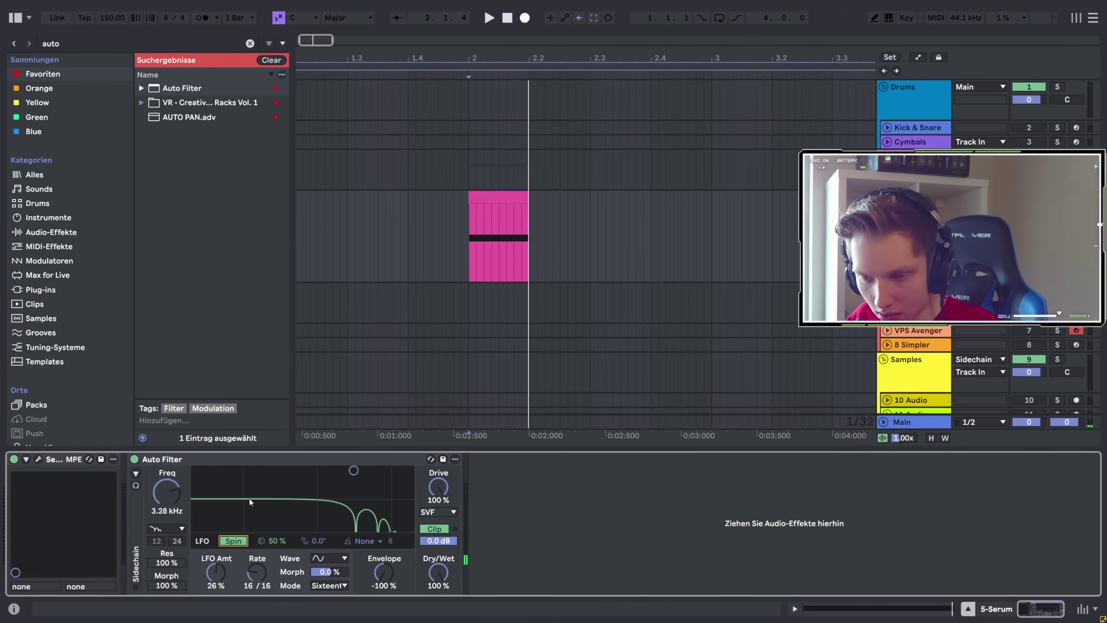
{"action": "left_click_drag", "start_coordinate": [318, 542], "coordinate": [318, 480]}
{"action": "key", "text": "space"}
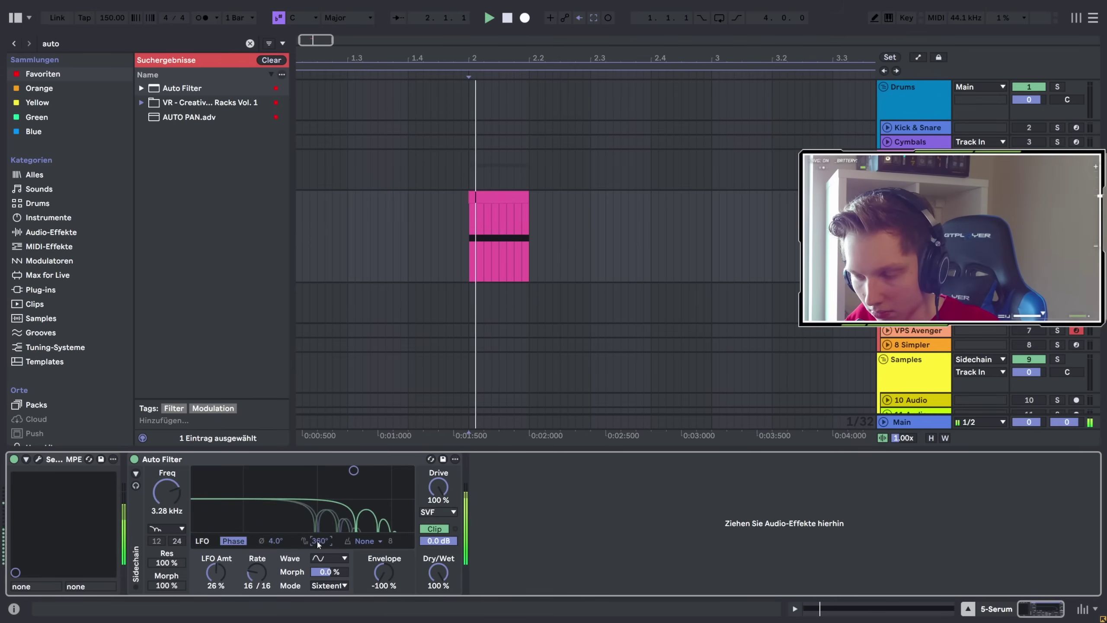
{"action": "key", "text": "space"}
{"action": "key", "text": "space"}
{"action": "key", "text": "space"}
- Set the LFO quantization to Steps and lower the filter frequency to 508 Hz during playback
{"action": "left_click", "coordinate": [366, 541]}
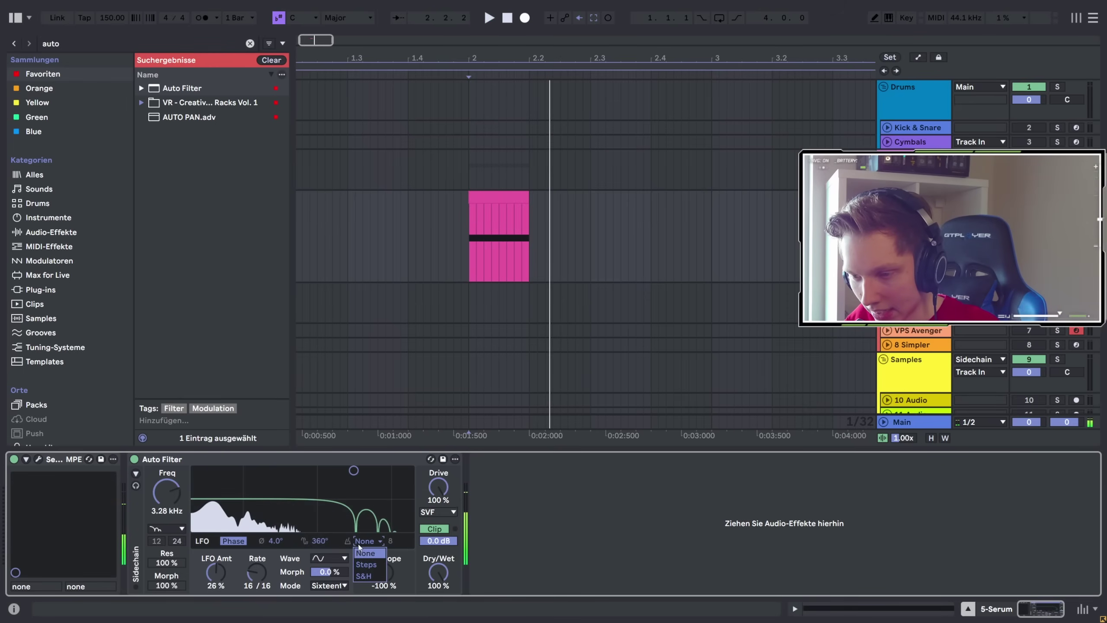
{"action": "left_click", "coordinate": [369, 564]}
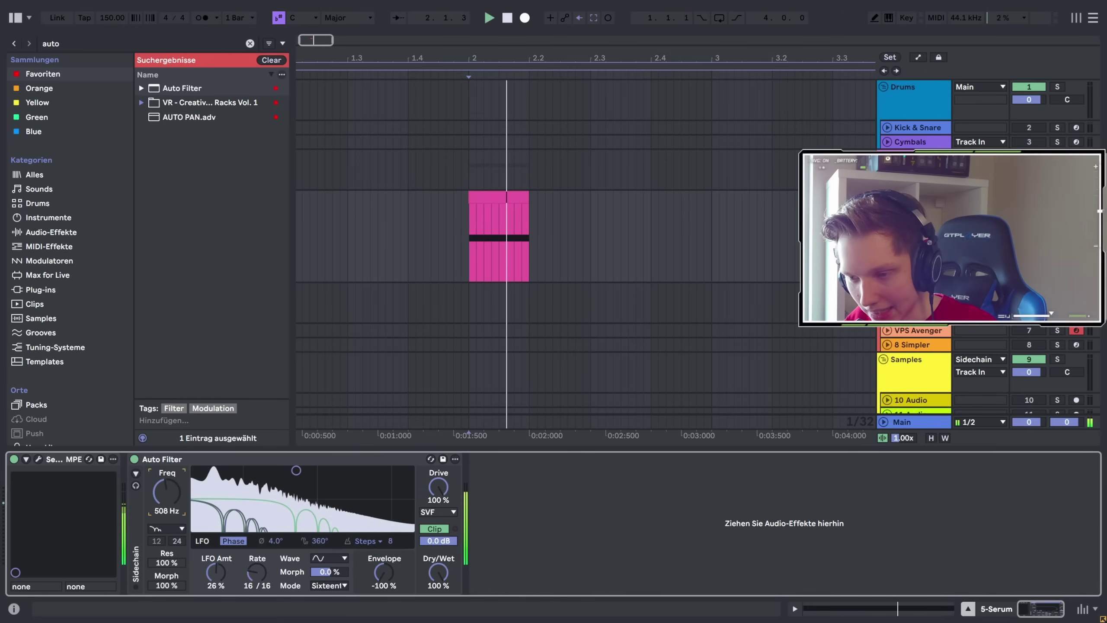
{"action": "left_click", "coordinate": [366, 541]}
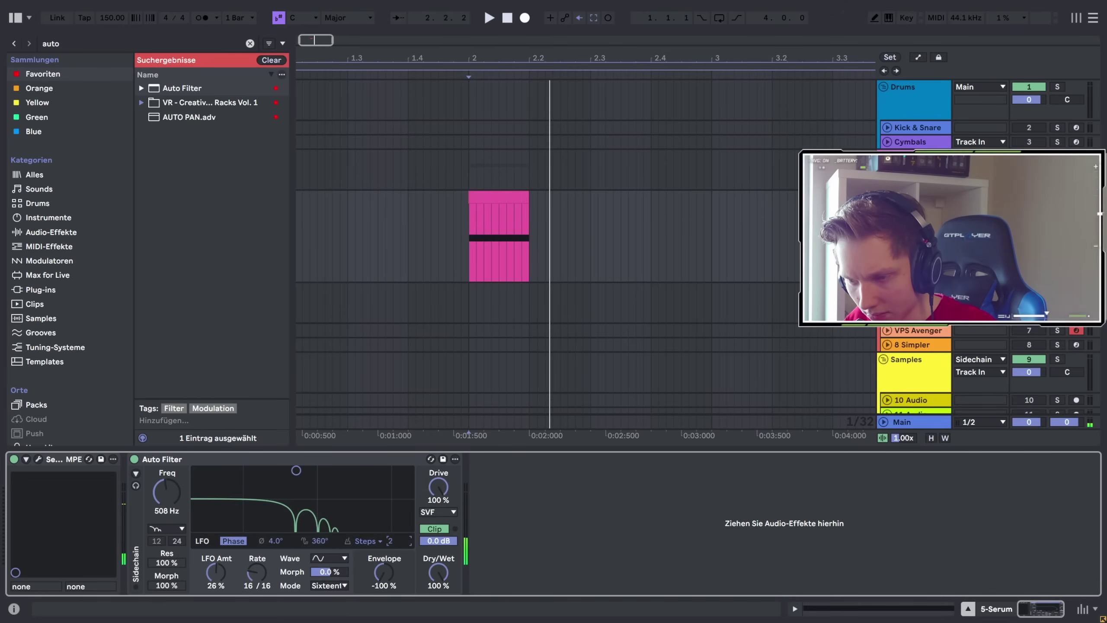
- Replay the clip while adjusting the LFO's step count, ending at 64 steps
{"action": "key", "text": "space"}
{"action": "key", "text": "space"}
{"action": "key", "text": "space"}
{"action": "key", "text": "space"}
{"action": "key", "text": "space"}
{"action": "left_click_drag", "start_coordinate": [392, 541], "coordinate": [392, 498]}
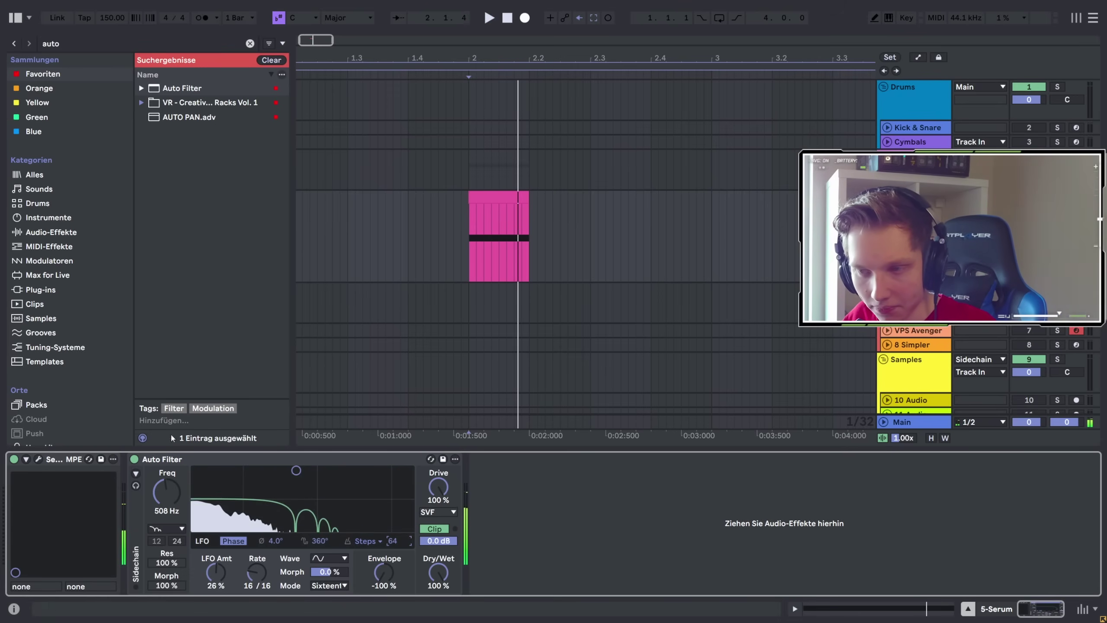
- Switch the filter type to Vowel and play the clip
{"action": "left_click", "coordinate": [166, 528]}
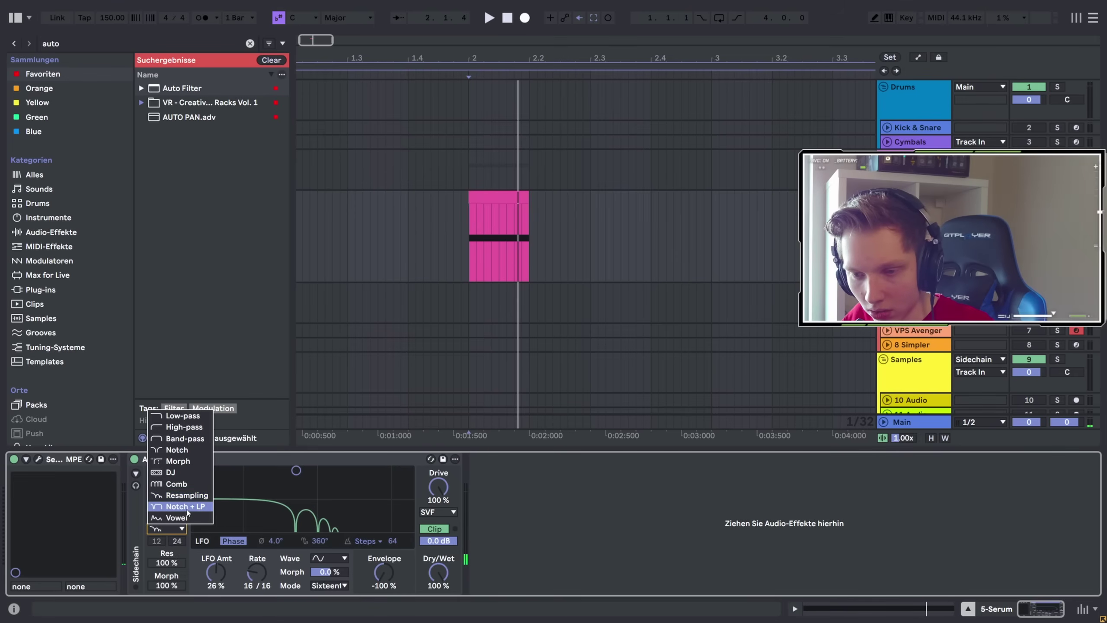
{"action": "left_click", "coordinate": [173, 517]}
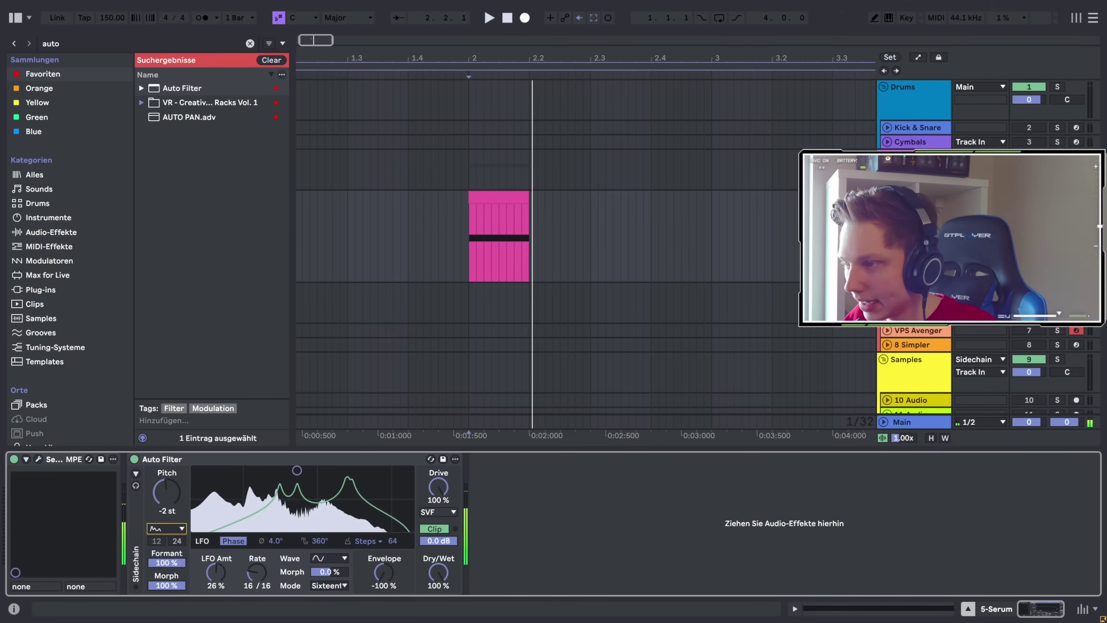
{"action": "key", "text": "space"}
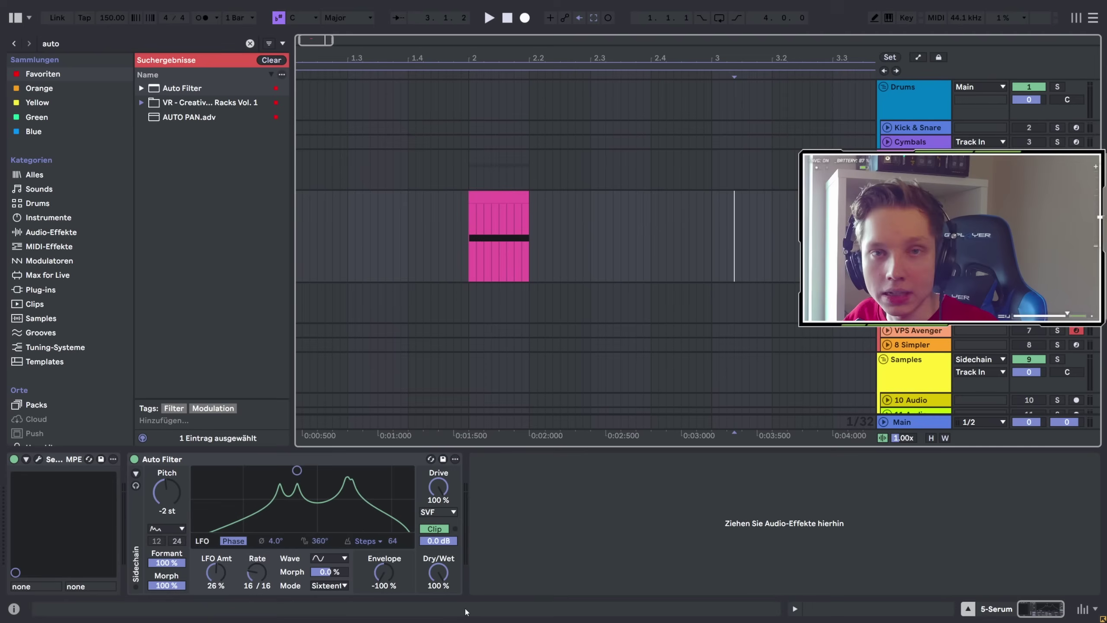
{"action": "left_click", "coordinate": [211, 459]}
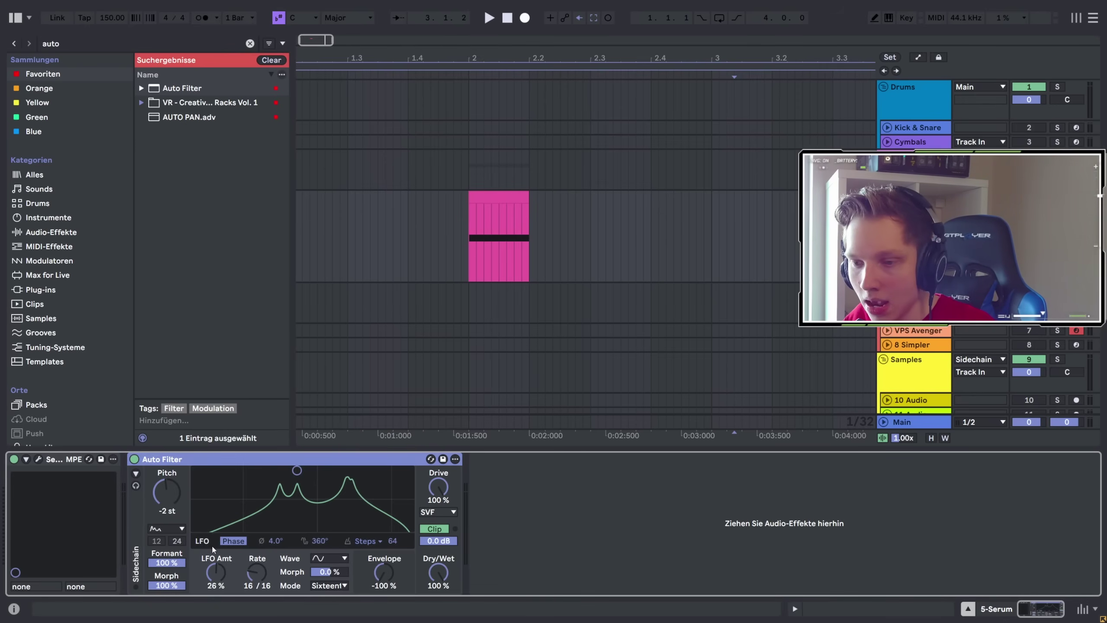
{"action": "left_click", "coordinate": [164, 500]}
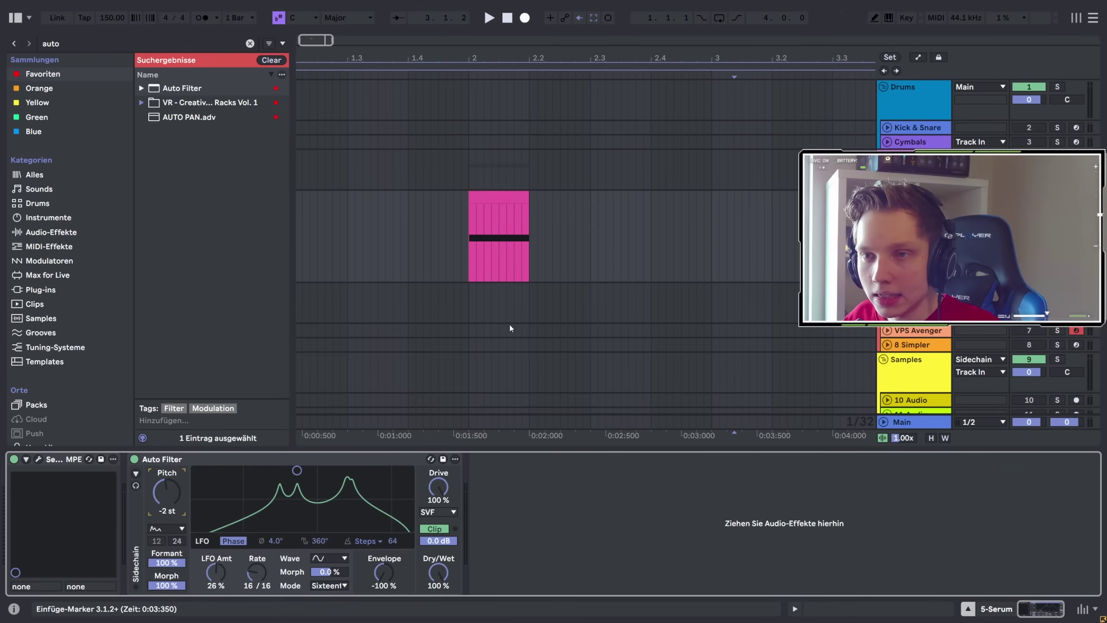
- Bounce the Serum MIDI clip to a new track, then reactivate the original MIDI clip
{"action": "left_click", "coordinate": [471, 252]}
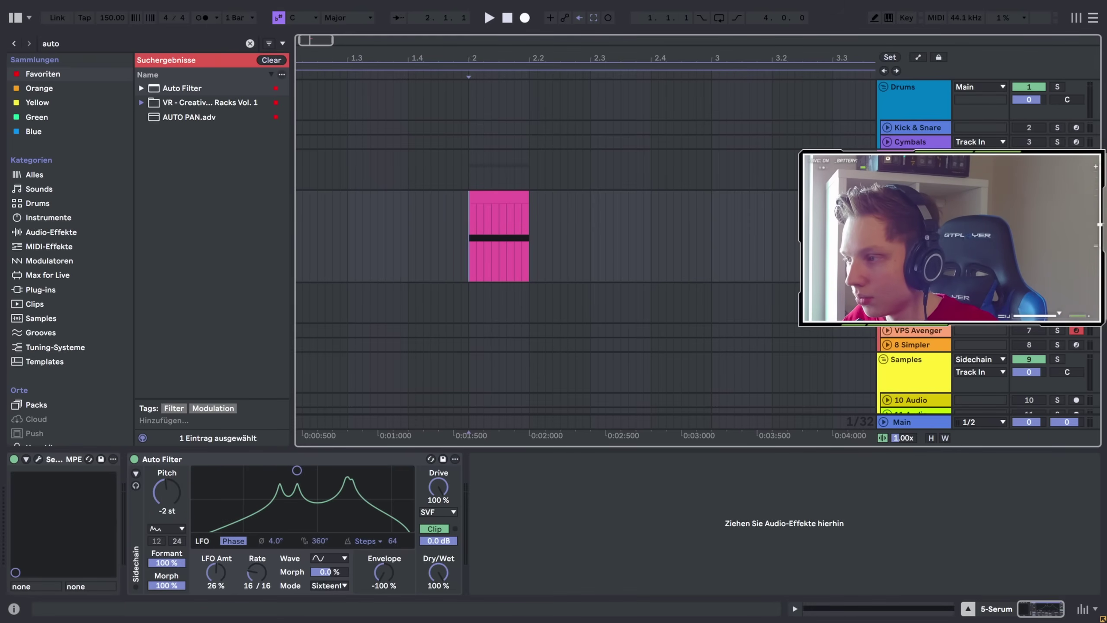
{"action": "right_click", "coordinate": [494, 201]}
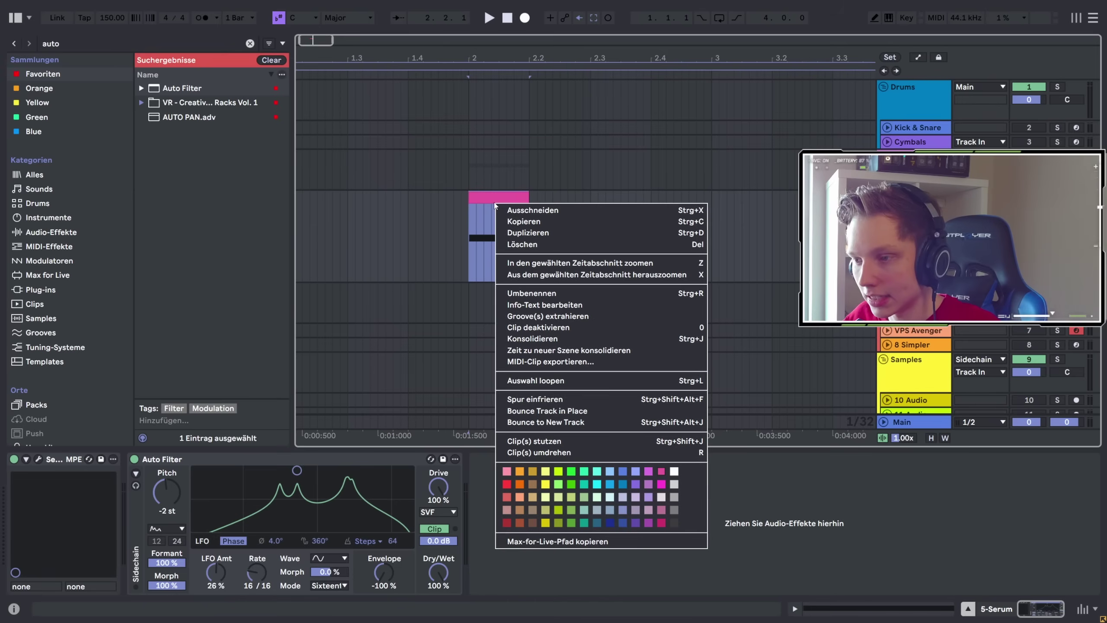
{"action": "left_click", "coordinate": [544, 422]}
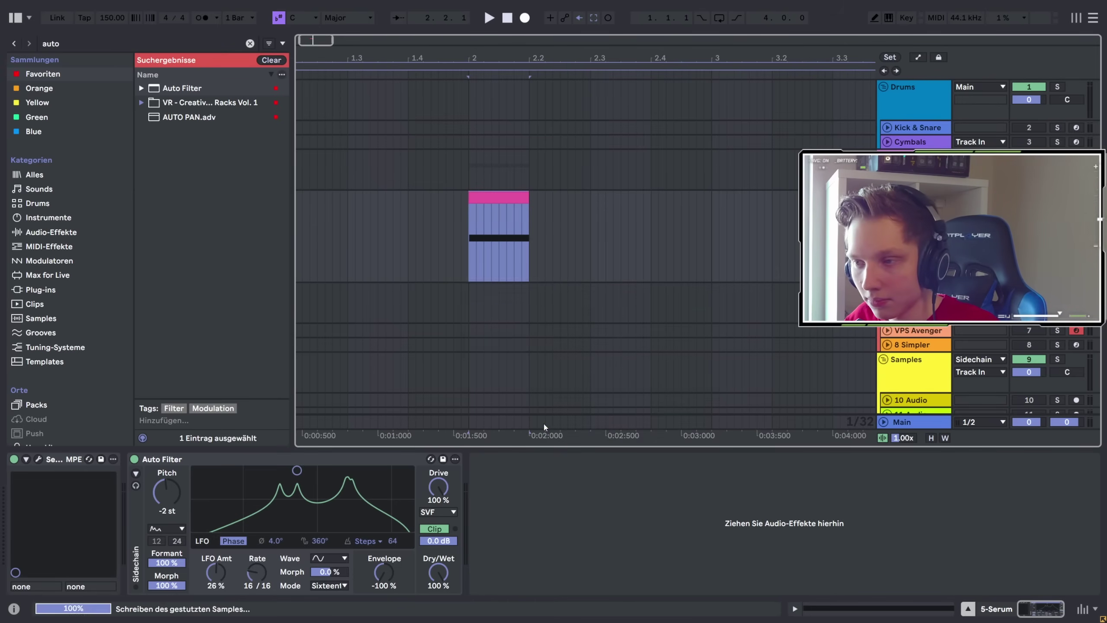
{"action": "left_click_drag", "start_coordinate": [461, 318], "coordinate": [583, 321]}
{"action": "left_click", "coordinate": [914, 236]}
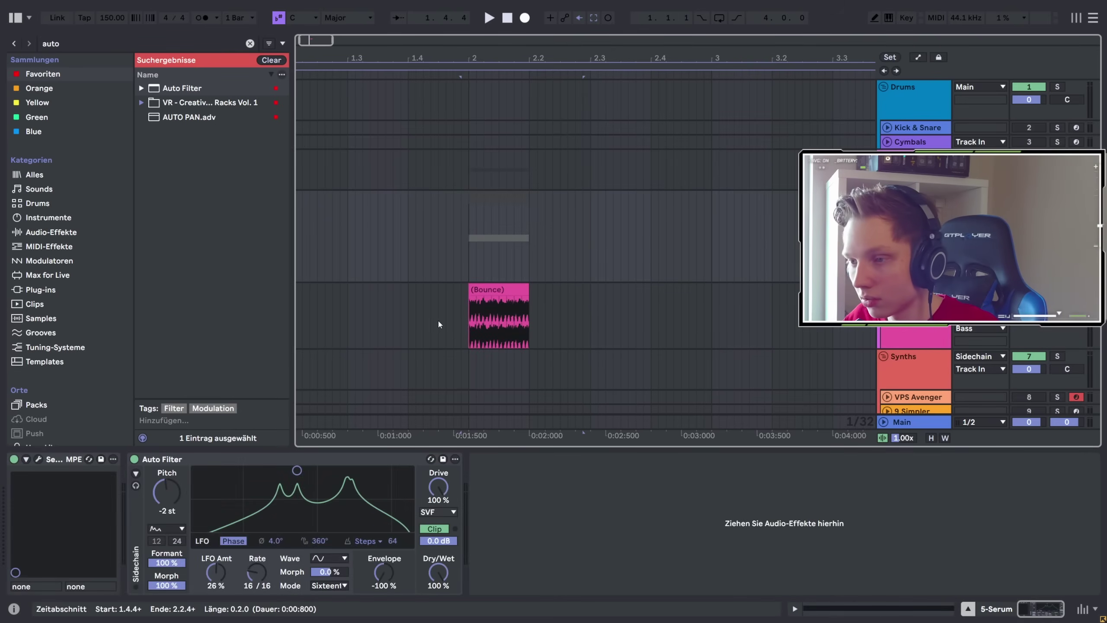
{"action": "left_click", "coordinate": [504, 201]}
{"action": "key", "text": "0"}
- Insert an audio track below the Serum track, choose its audio input, and place the insert marker at bar 2
{"action": "left_click", "coordinate": [914, 236]}
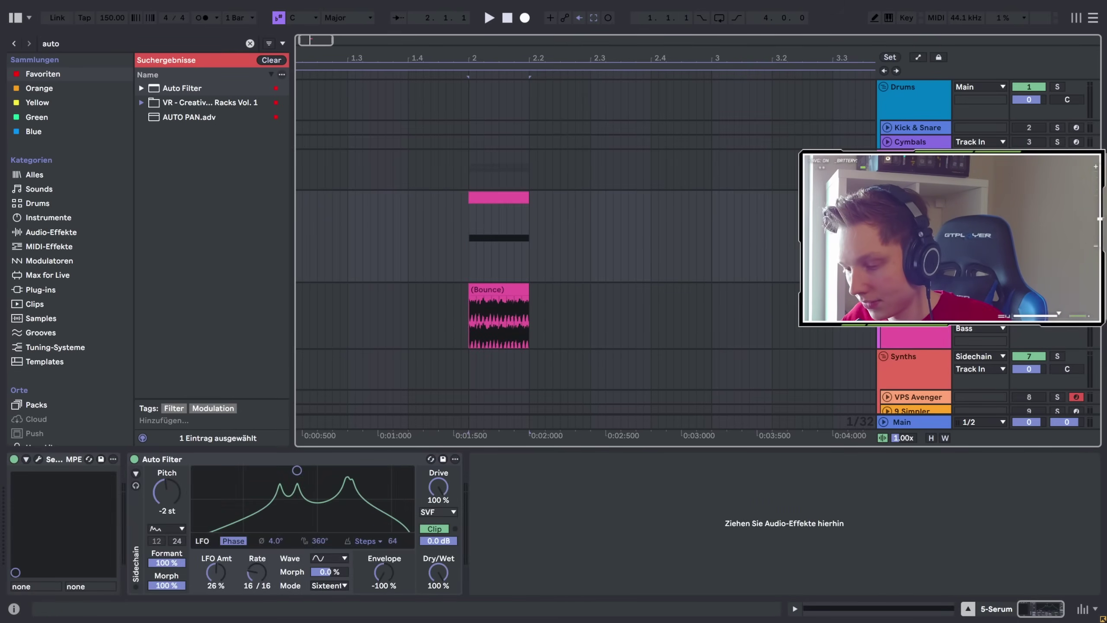
{"action": "key", "text": "ctrl+t"}
{"action": "left_click", "coordinate": [468, 305]}
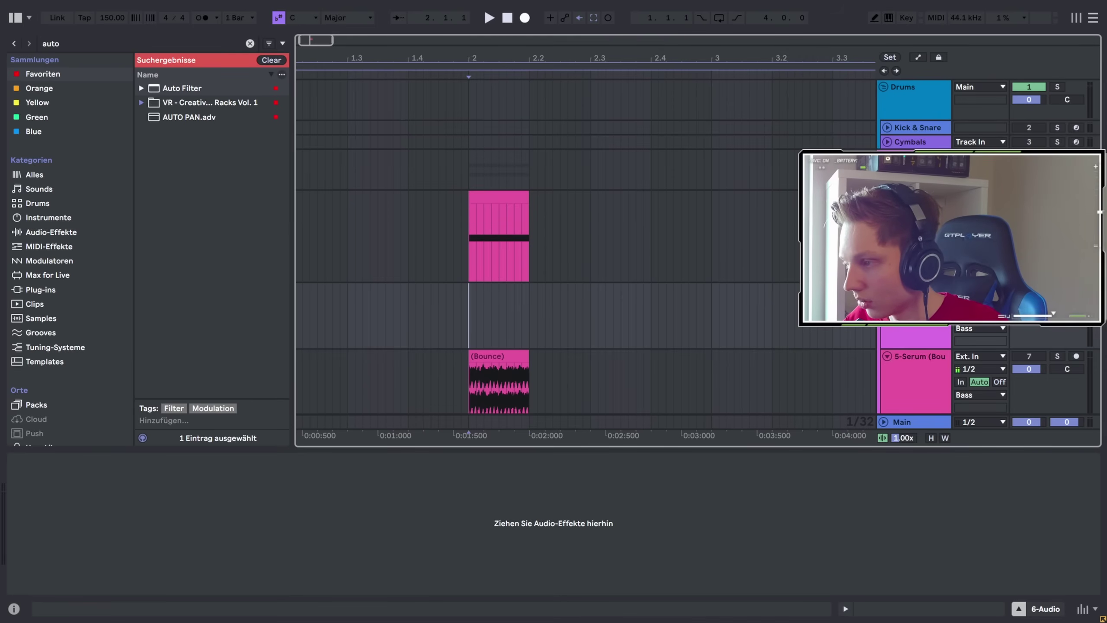
{"action": "left_click", "coordinate": [980, 290]}
{"action": "left_click", "coordinate": [965, 374]}
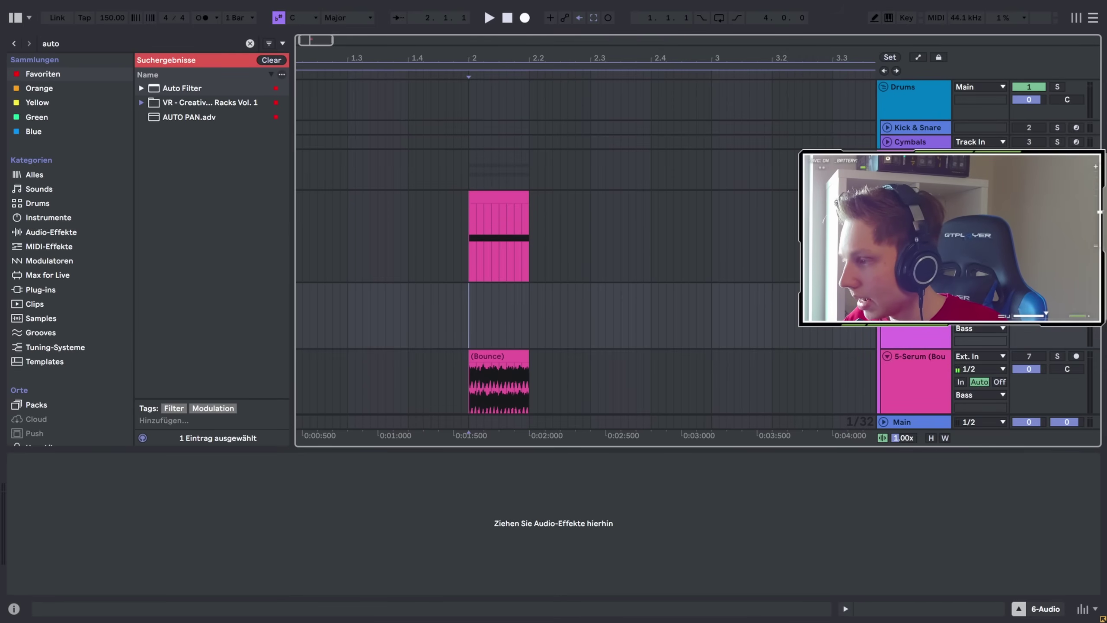
- Record the Serum output onto the new audio track from bar 2 to just past 2.3
{"action": "left_click", "coordinate": [527, 19]}
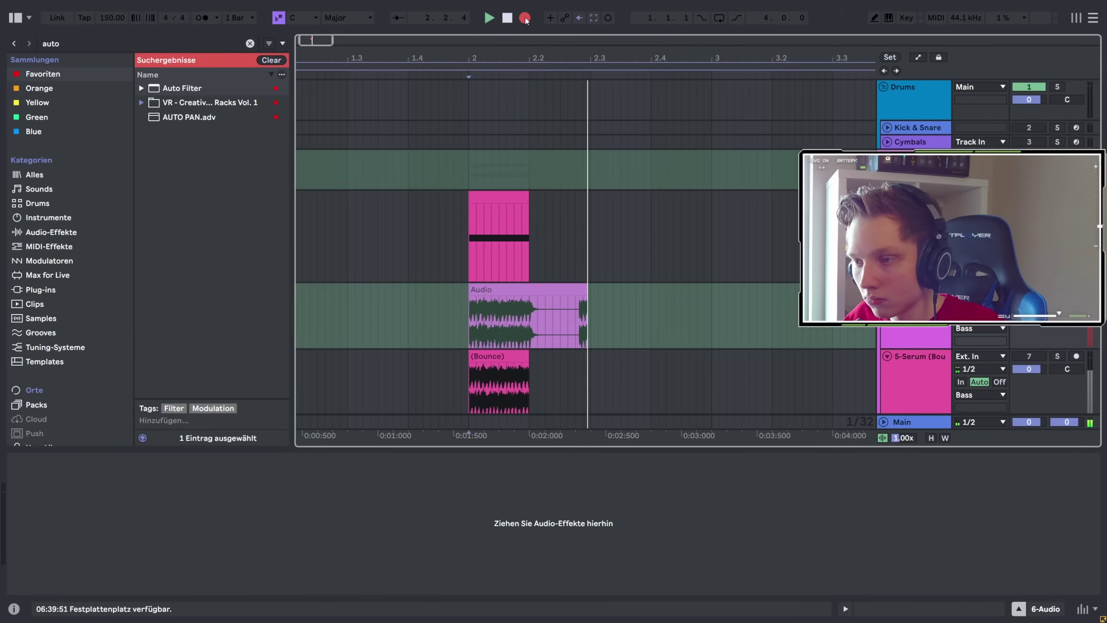
{"action": "left_click", "coordinate": [527, 19]}
{"action": "key", "text": "space"}
- Try Bounce Track in Place on the Serum track, then undo the bounce
{"action": "left_click", "coordinate": [502, 204]}
{"action": "right_click", "coordinate": [503, 202]}
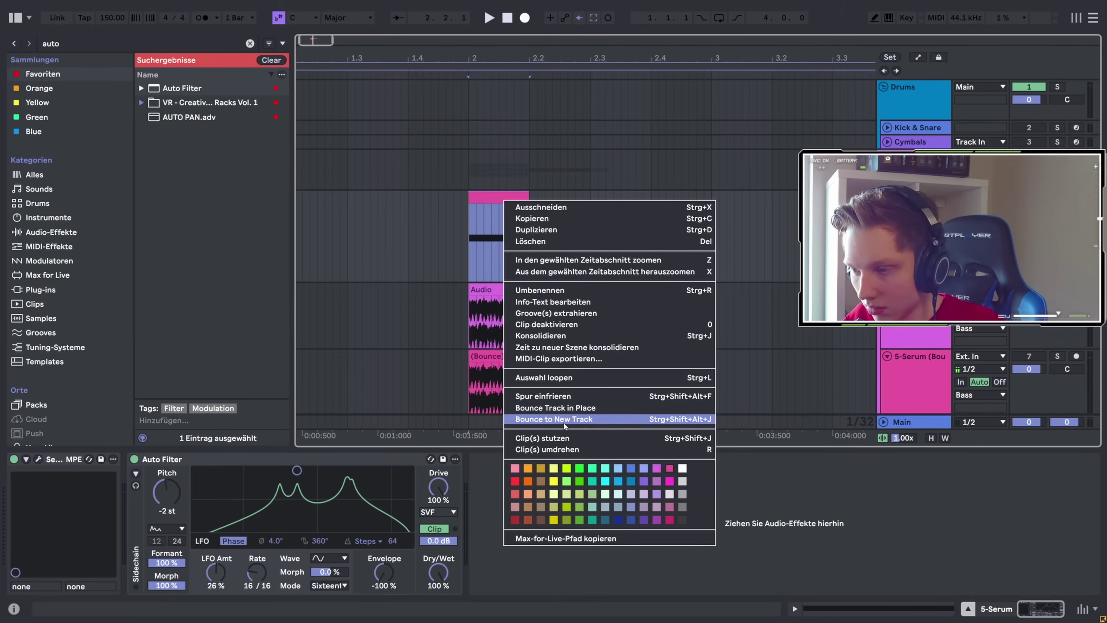
{"action": "left_click", "coordinate": [554, 408]}
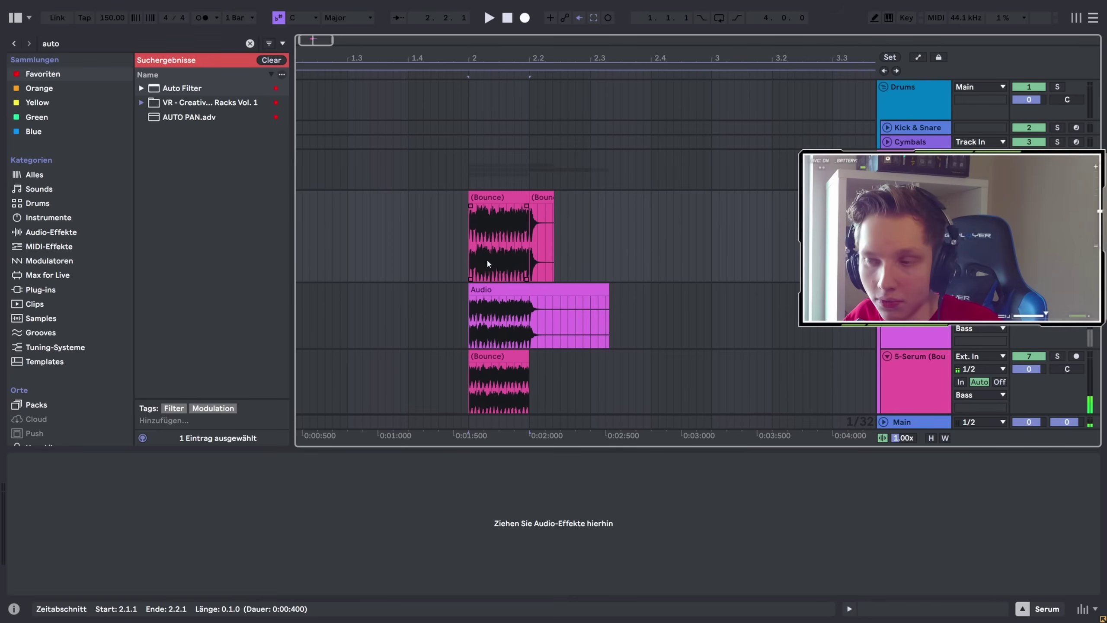
{"action": "key", "text": "ctrl+z"}
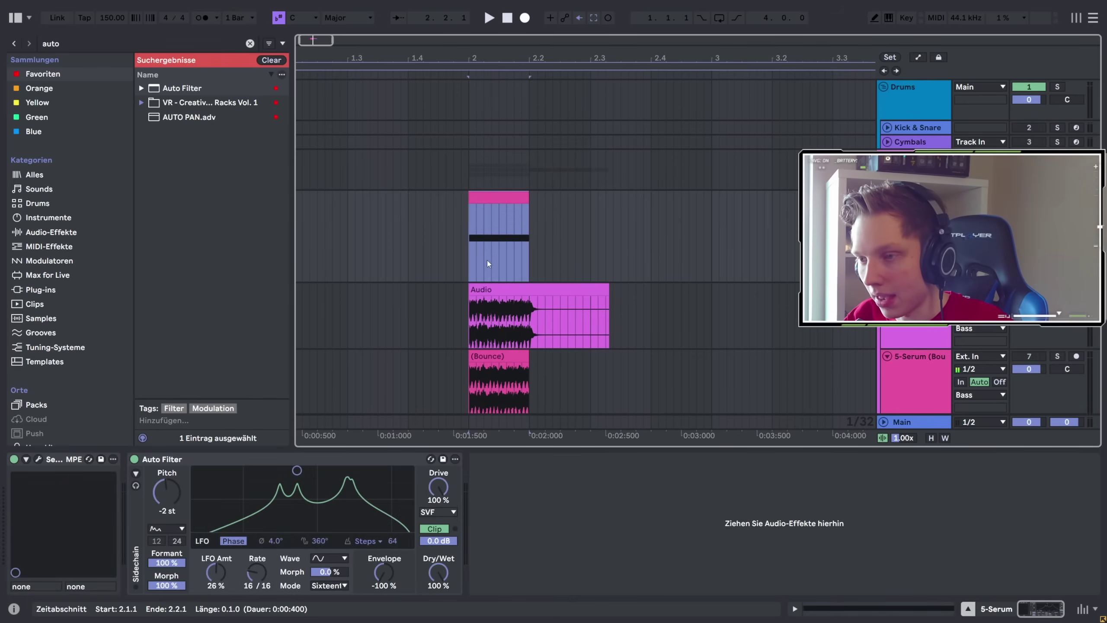
- Examine the start of the recorded audio clip against the MIDI and bounced clips, and play from bar 2
{"action": "left_click", "coordinate": [478, 334]}
{"action": "scroll", "coordinate": [478, 334], "scroll_direction": "up", "scroll_amount": 3}
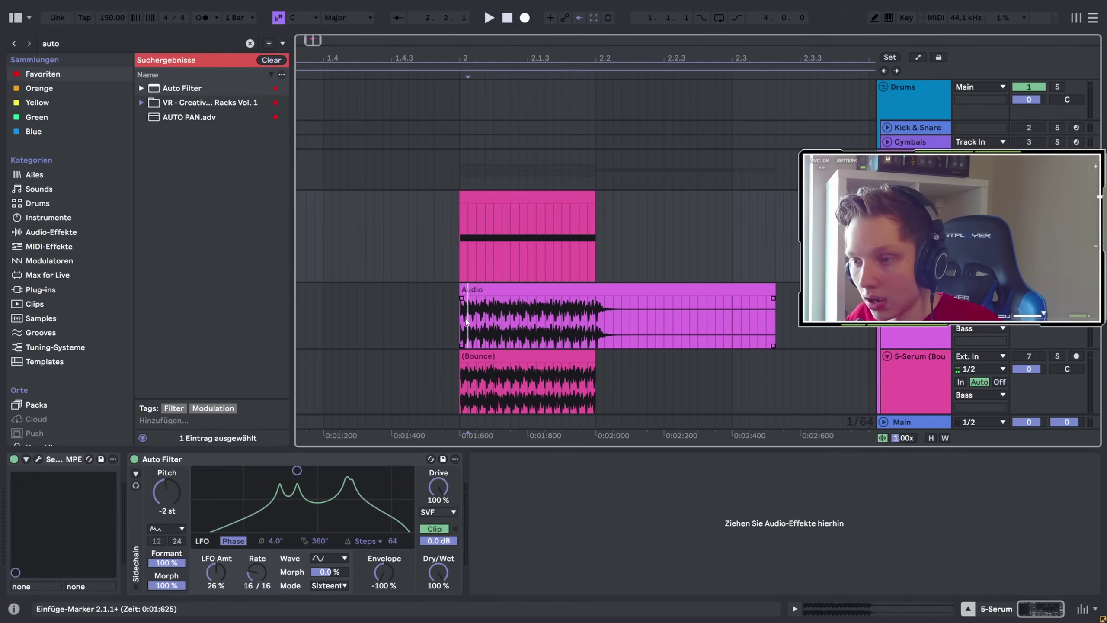
{"action": "left_click", "coordinate": [463, 321]}
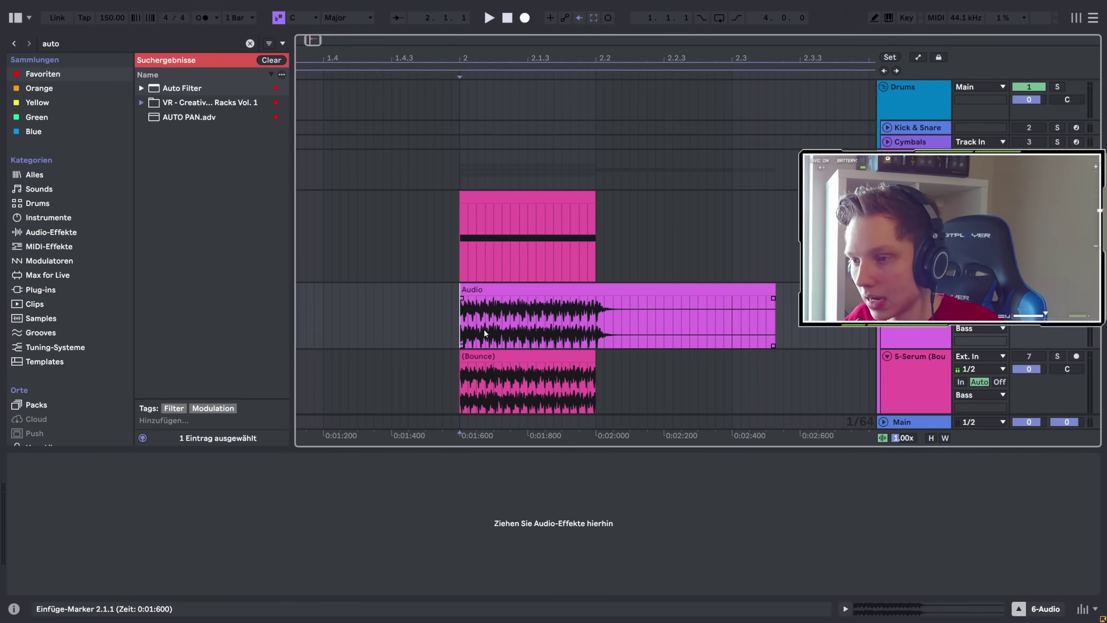
{"action": "scroll", "coordinate": [552, 258], "scroll_direction": "down", "scroll_amount": 2}
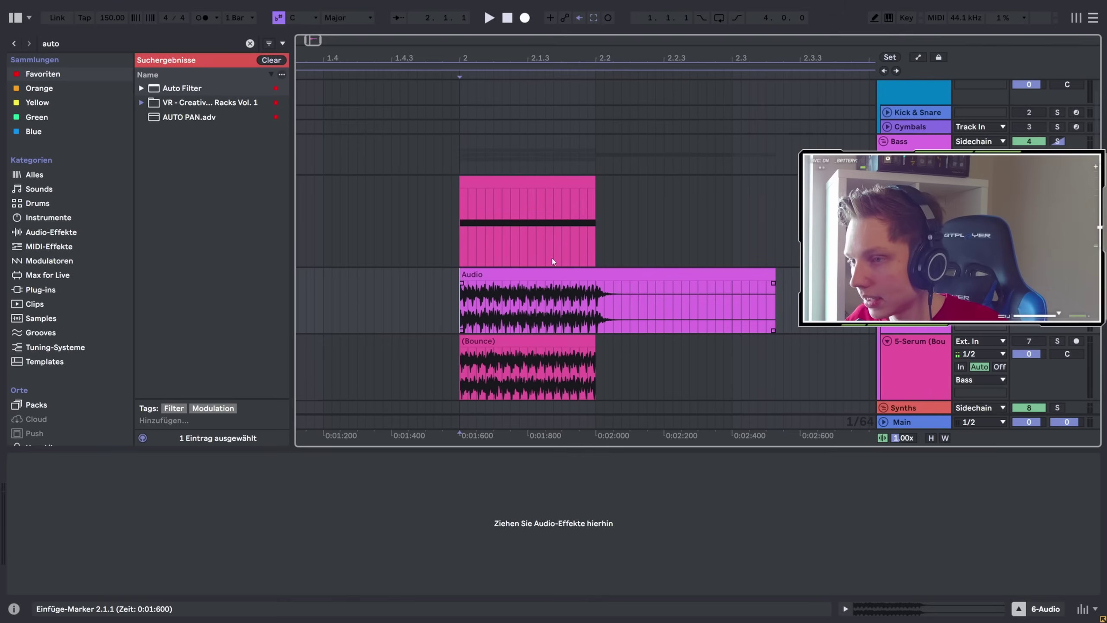
{"action": "key", "text": "space"}
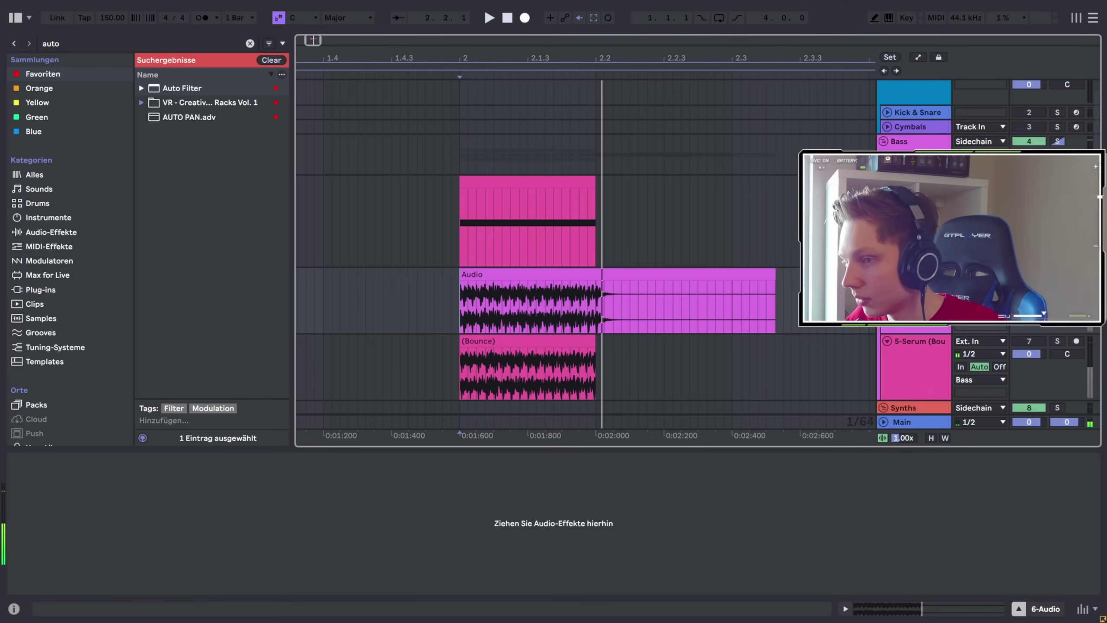
- Show the Serum track's device chain and select its Auto Filter
{"action": "left_click", "coordinate": [914, 182]}
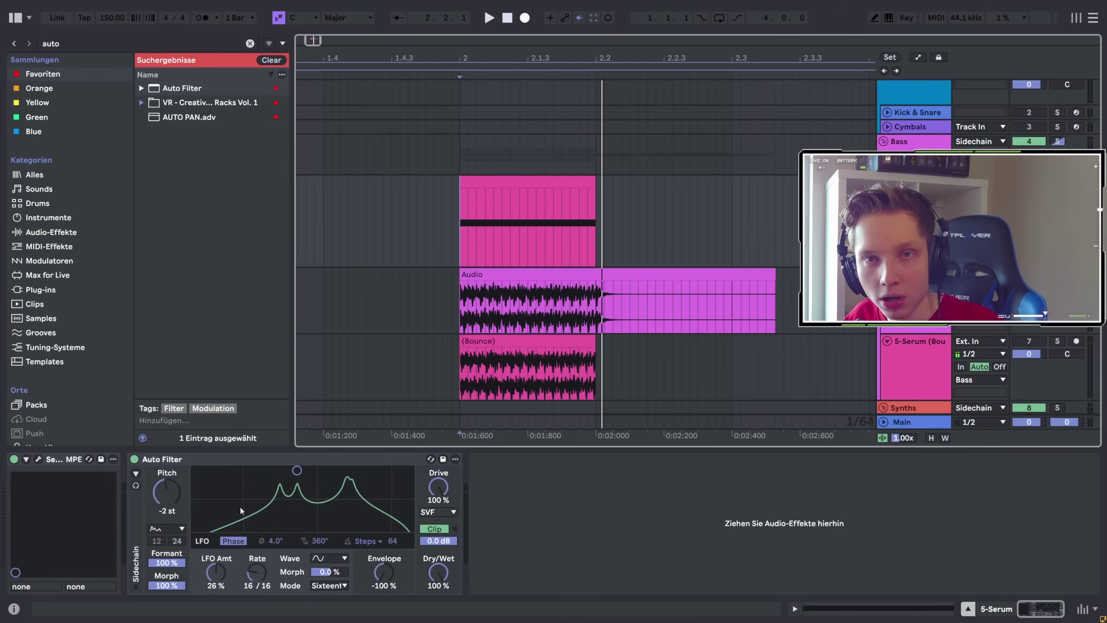
{"action": "left_click", "coordinate": [257, 459]}
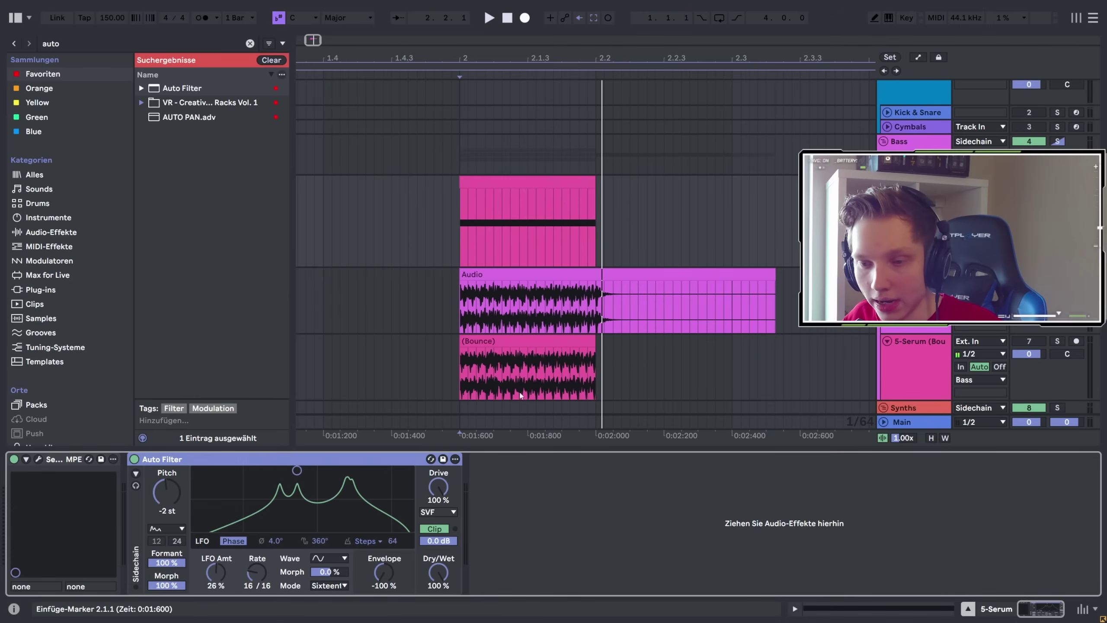